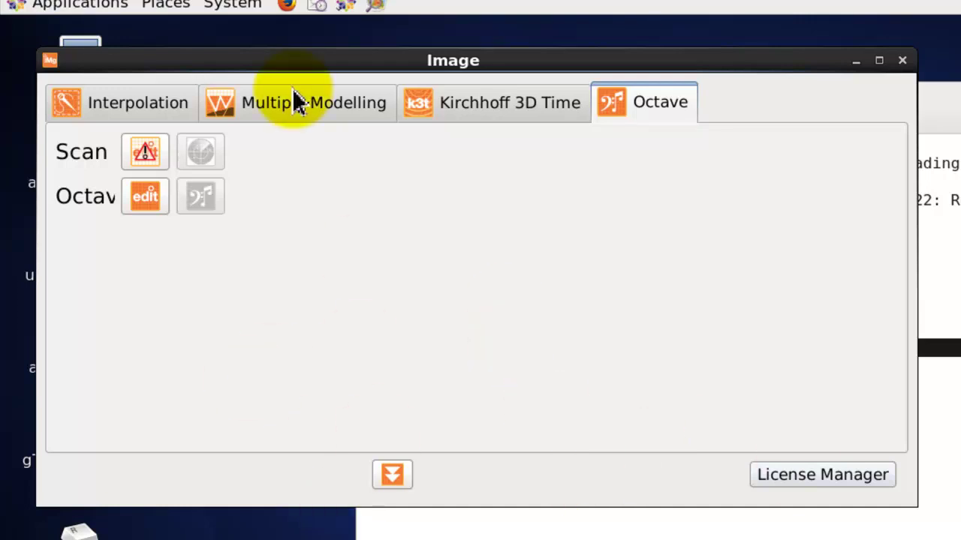
Step: Add Octave_test_input.segy to the Octave input list, scan it, and show the log
{"action": "left_click", "coordinate": [144, 154]}
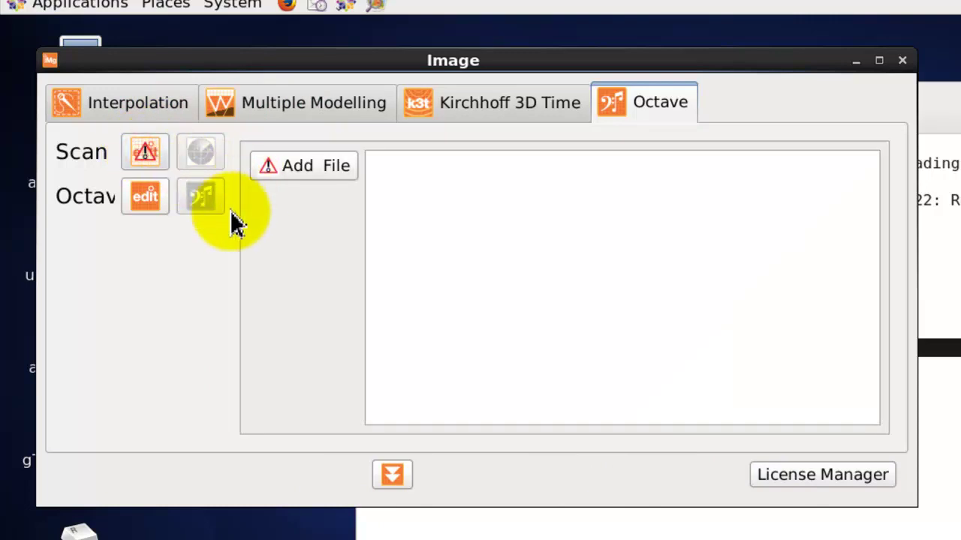
{"action": "left_click", "coordinate": [289, 167]}
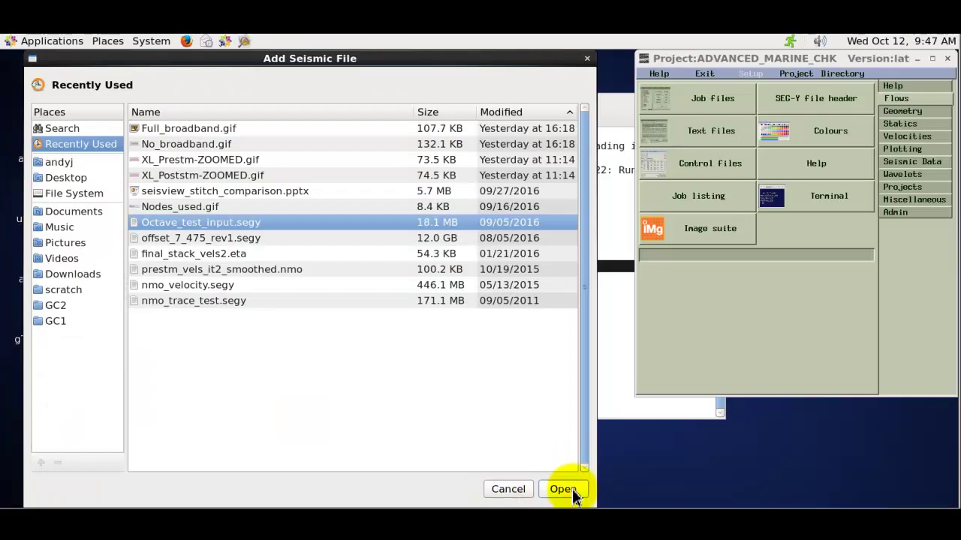
{"action": "left_click", "coordinate": [572, 488]}
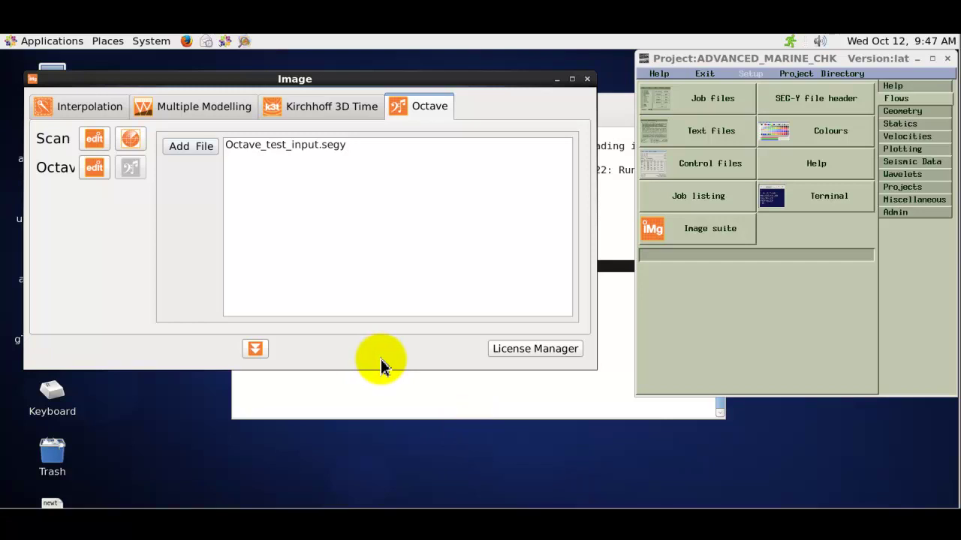
{"action": "left_click", "coordinate": [131, 142]}
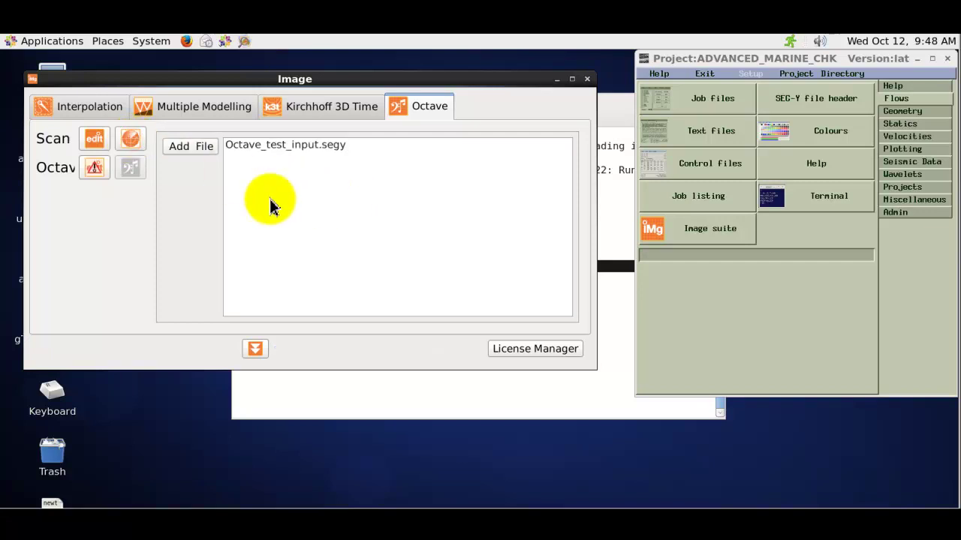
{"action": "left_click", "coordinate": [254, 350]}
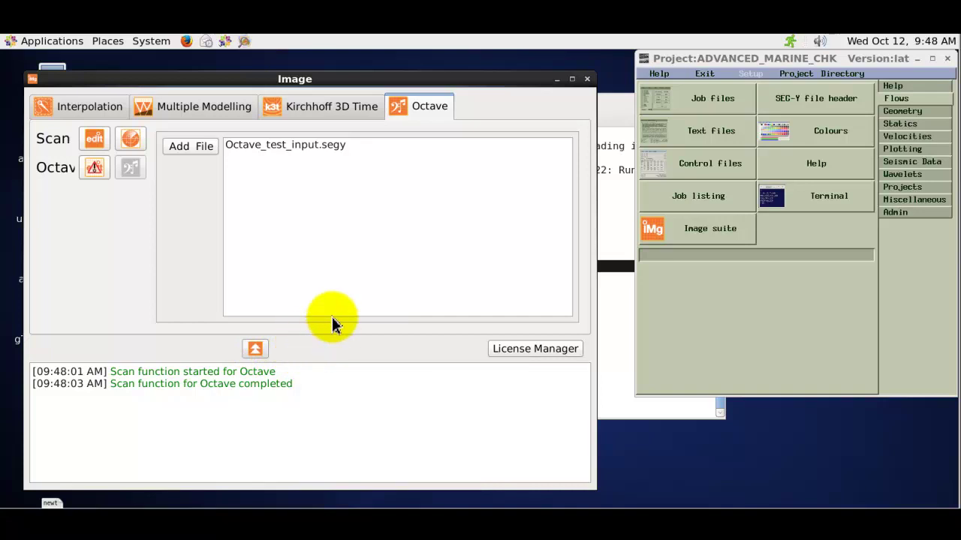
Step: Set the Octave output file to /scratch/GC2/output_octave_data.shots and keep the job running locally
{"action": "left_click", "coordinate": [95, 169]}
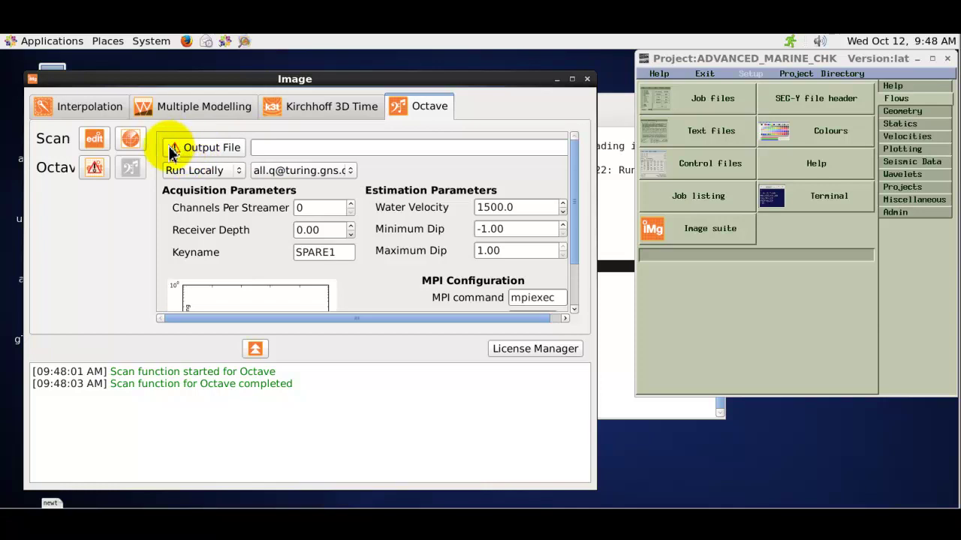
{"action": "left_click", "coordinate": [265, 148]}
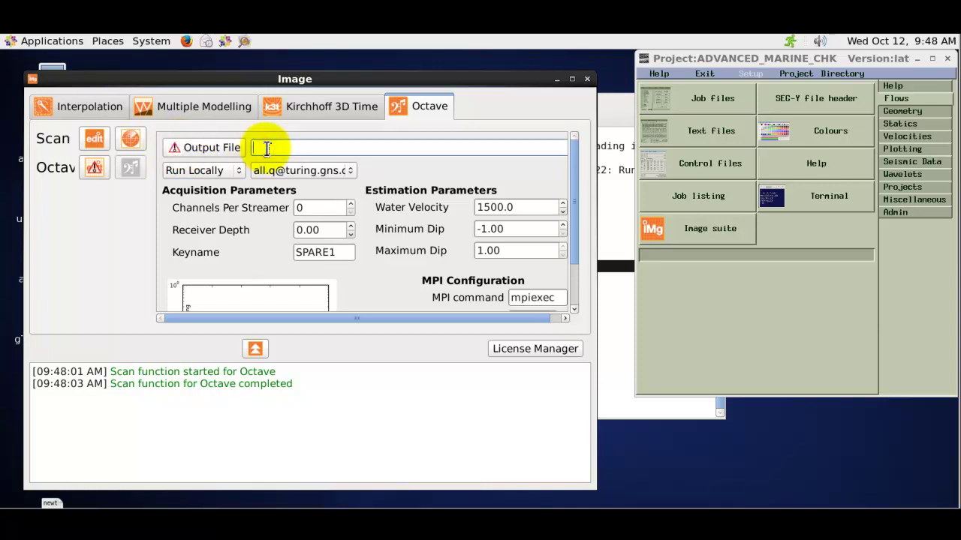
{"action": "type", "text": "/scratch/GC2/output_octave_data.shots"}
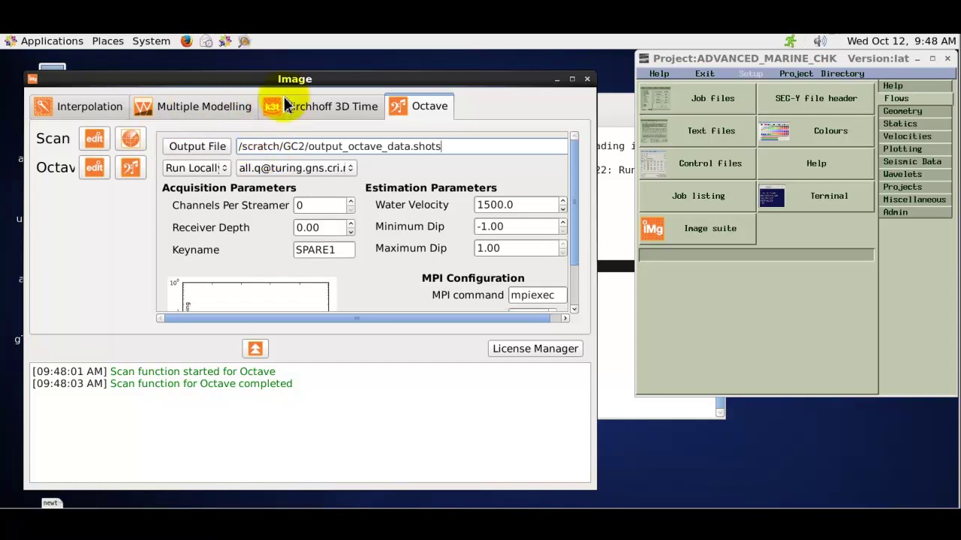
{"action": "left_click", "coordinate": [225, 170]}
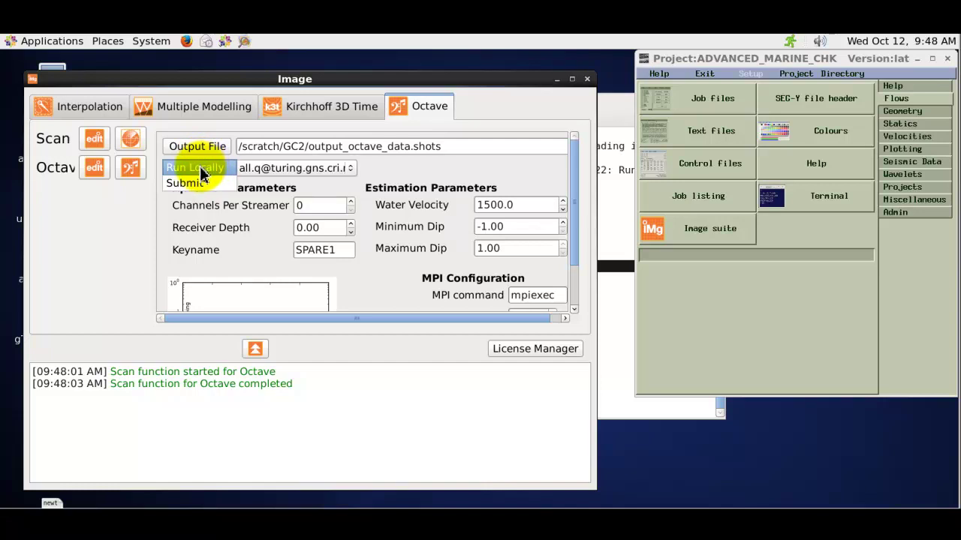
{"action": "left_click", "coordinate": [197, 168]}
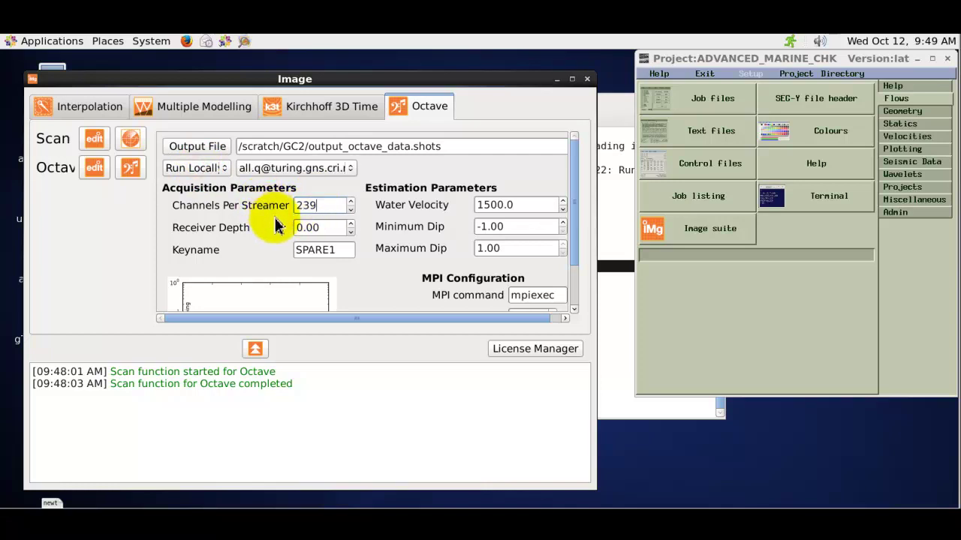
Step: Set receiver depth to 10, minimum dip to -0.2 and maximum dip to 0.99
{"action": "double_click", "coordinate": [308, 227]}
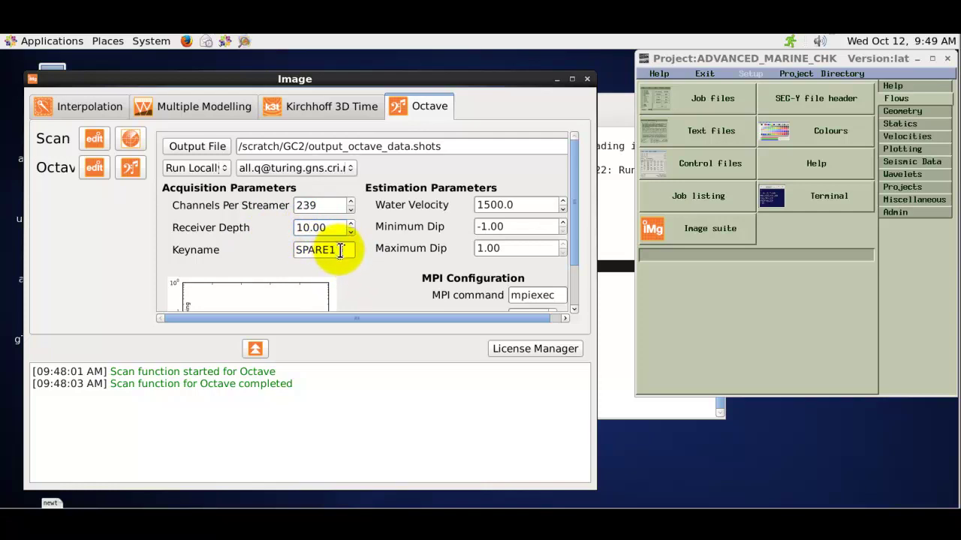
{"action": "left_click", "coordinate": [340, 253]}
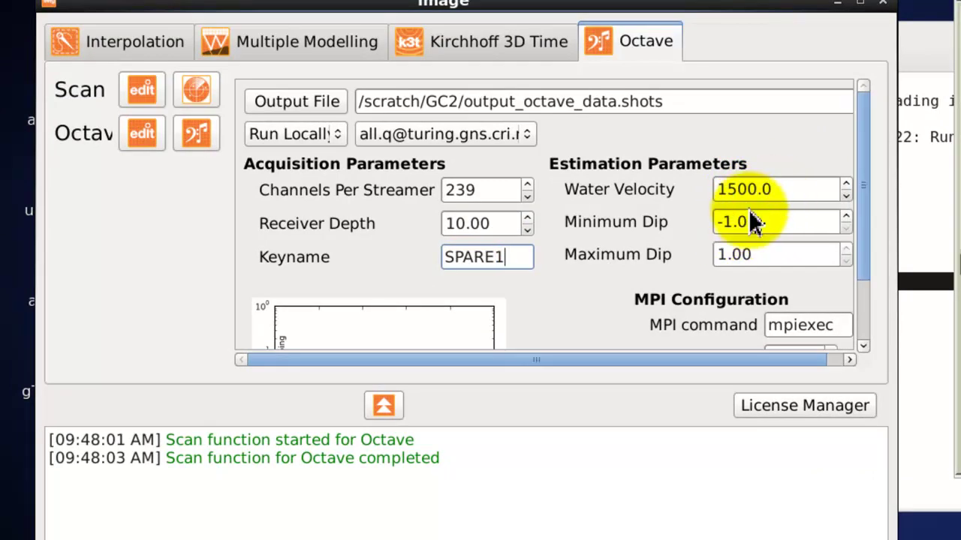
{"action": "left_click_drag", "start_coordinate": [767, 221], "coordinate": [722, 219]}
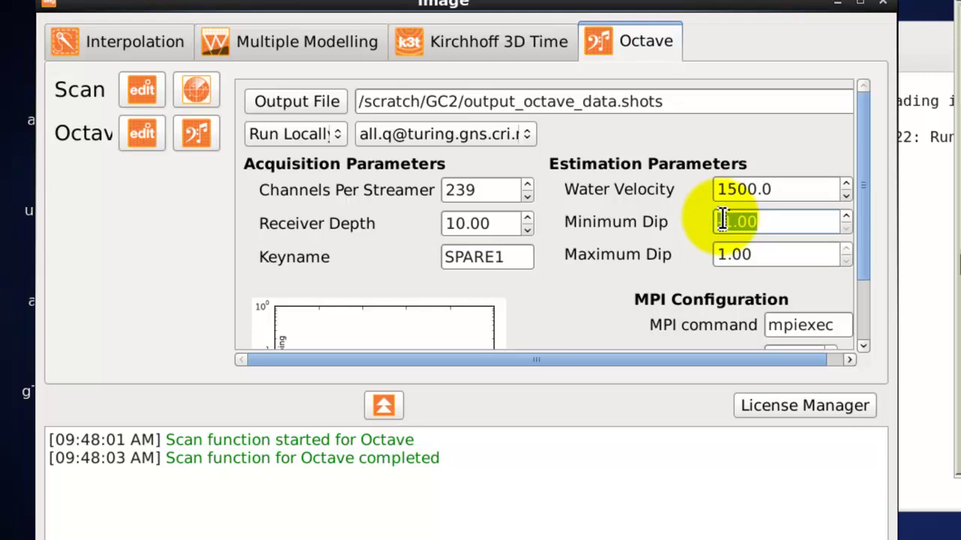
{"action": "type", "text": "-0.2"}
{"action": "left_click_drag", "start_coordinate": [760, 256], "coordinate": [713, 263]}
{"action": "type", "text": "0.99"}
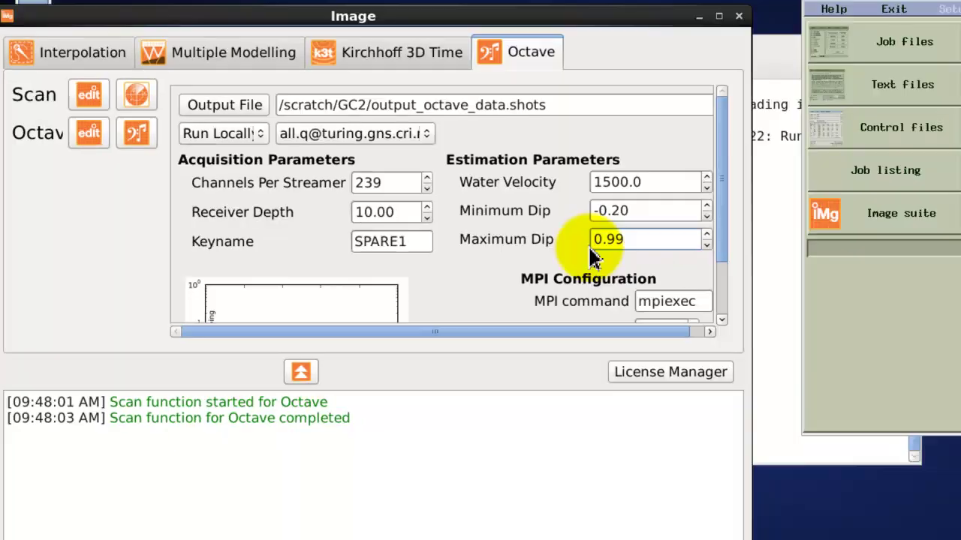
Step: Raise low-frequency damping and add damping points near 100, 380 and 650 Hz
{"action": "scroll", "coordinate": [589, 255], "scroll_direction": "down", "scroll_amount": 2}
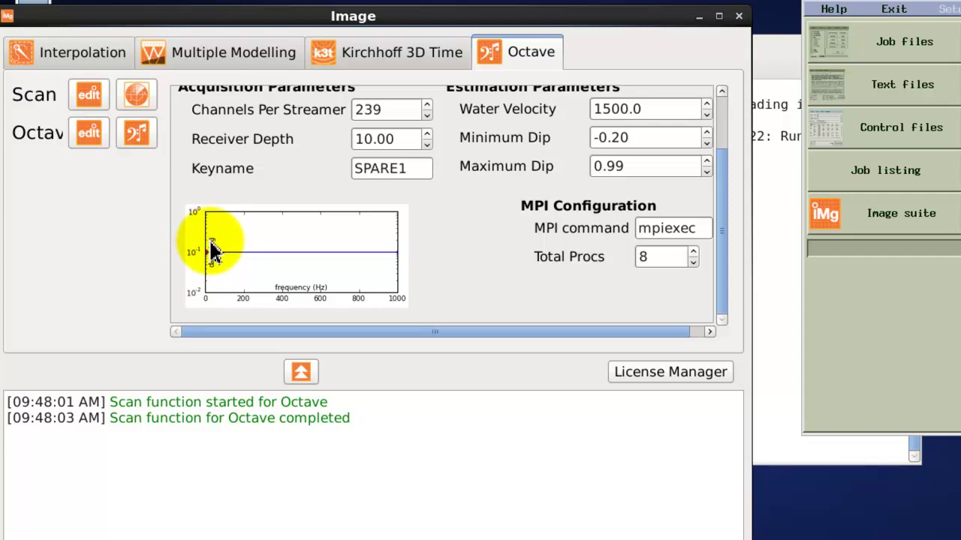
{"action": "left_click_drag", "start_coordinate": [211, 252], "coordinate": [208, 244]}
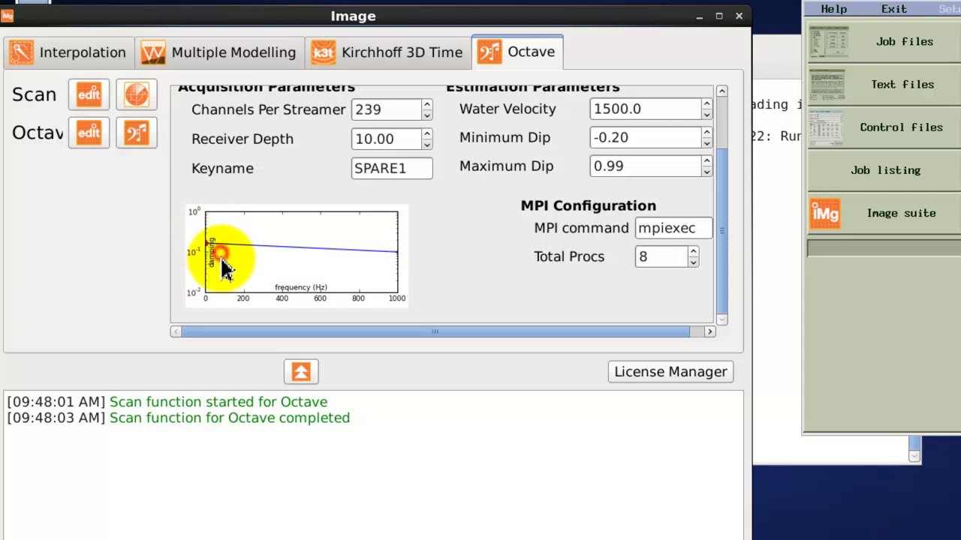
{"action": "left_click", "coordinate": [226, 254]}
{"action": "left_click", "coordinate": [252, 267]}
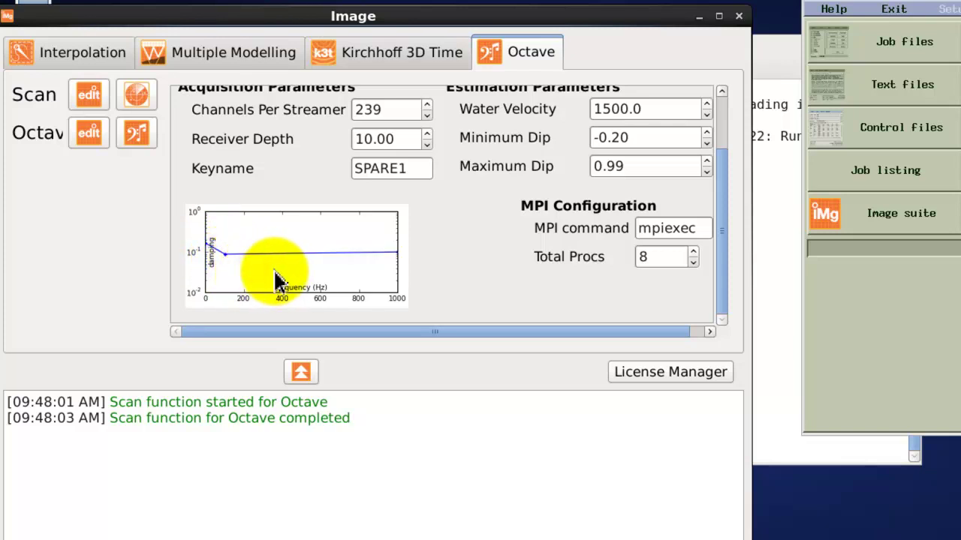
{"action": "left_click", "coordinate": [274, 273]}
{"action": "left_click", "coordinate": [275, 268]}
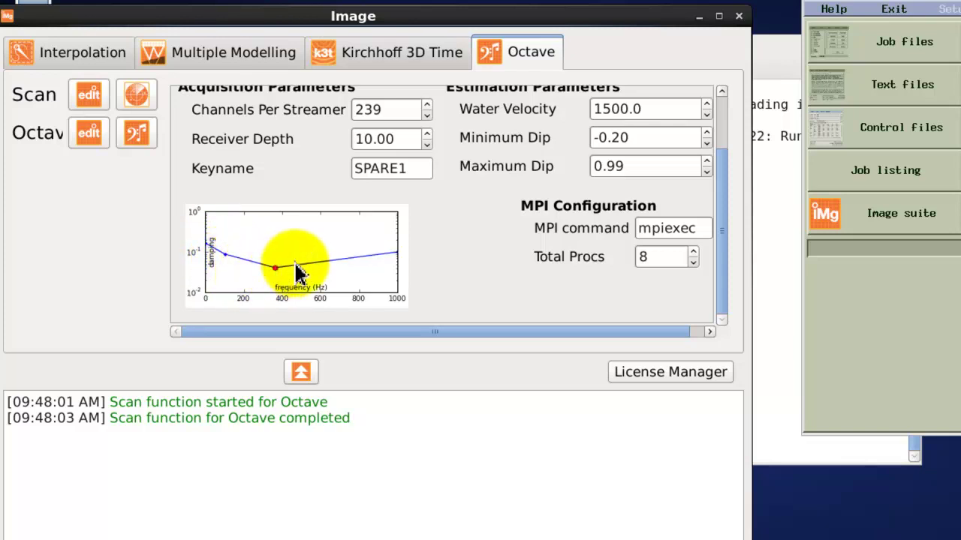
{"action": "left_click", "coordinate": [334, 274]}
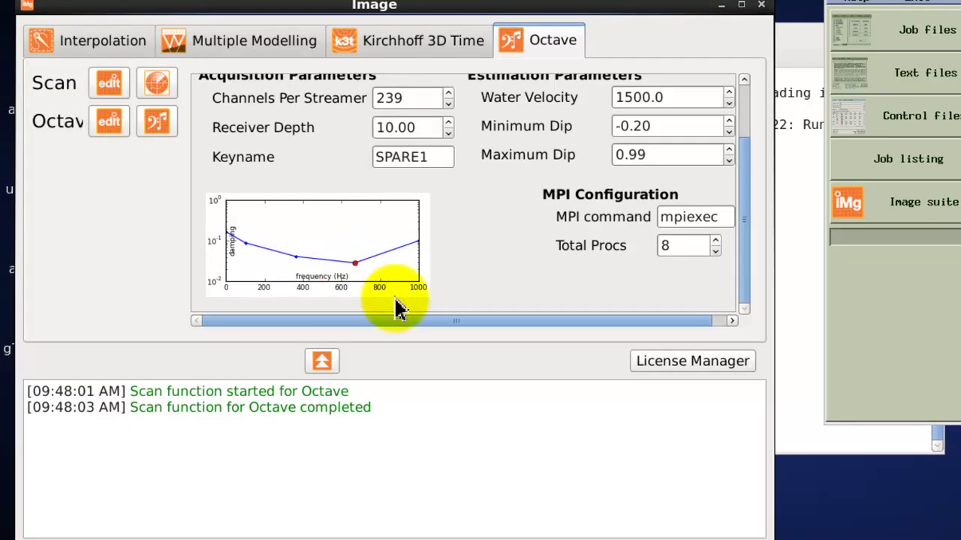
{"action": "left_click_drag", "start_coordinate": [525, 330], "coordinate": [551, 343]}
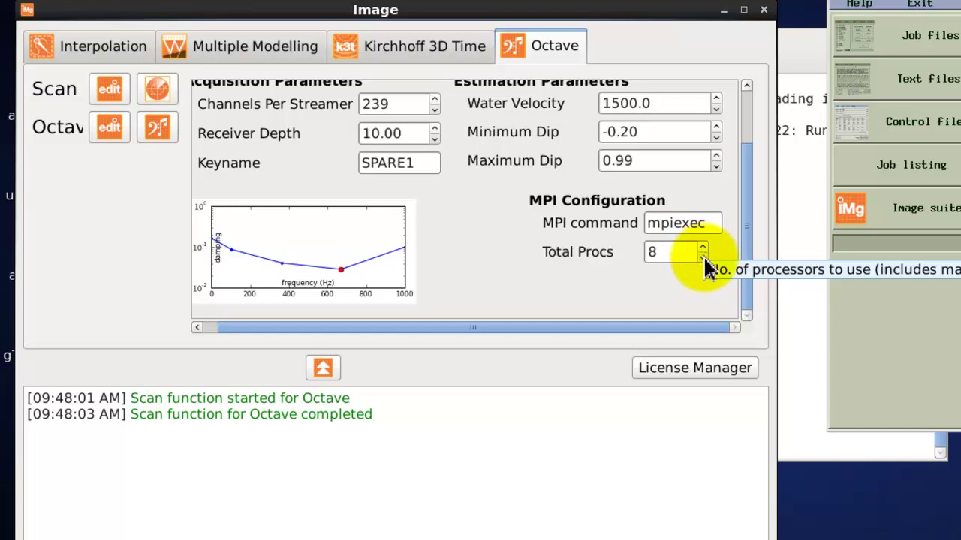
Step: Run the Octave deghosting on 4 processors and confirm completion in the log
{"action": "scroll", "coordinate": [704, 264], "scroll_direction": "down", "scroll_amount": 4}
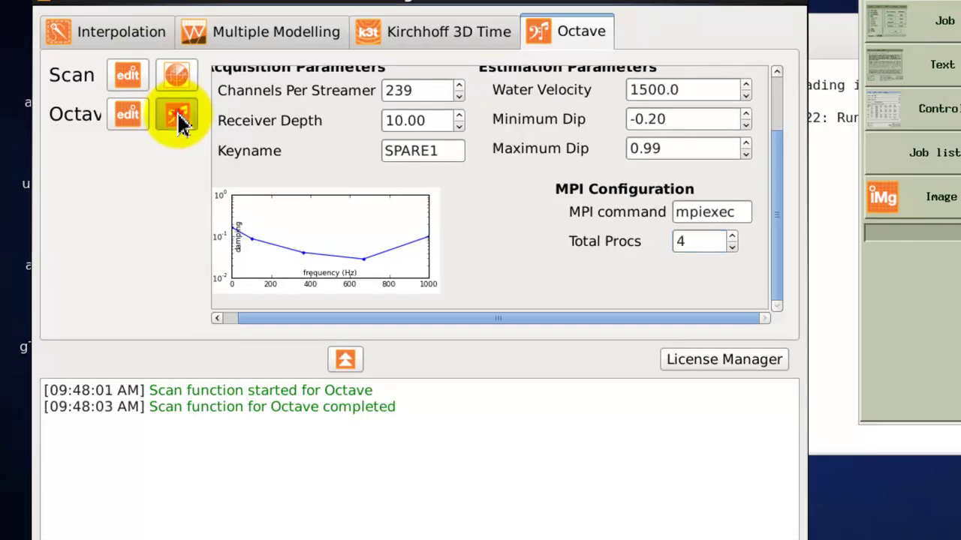
{"action": "left_click", "coordinate": [160, 128]}
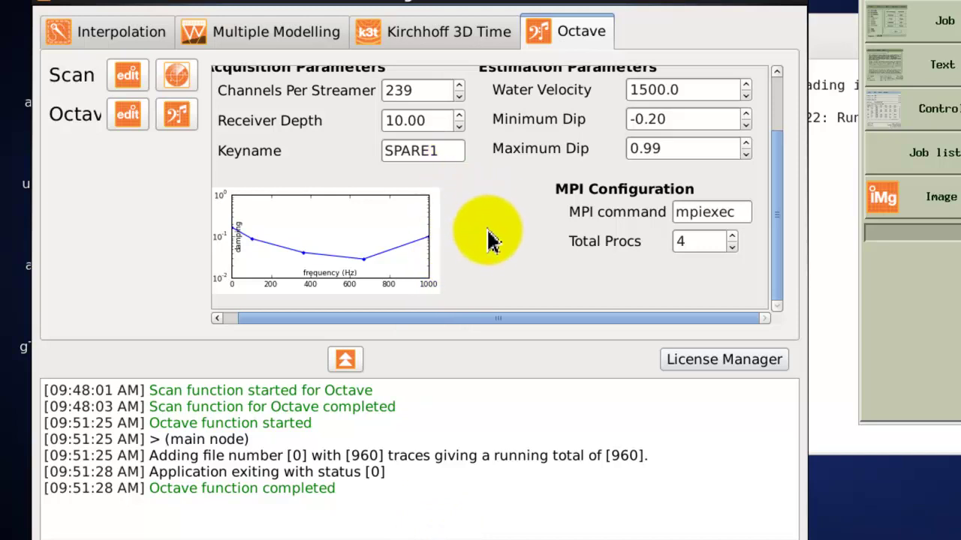
{"action": "left_click", "coordinate": [364, 265]}
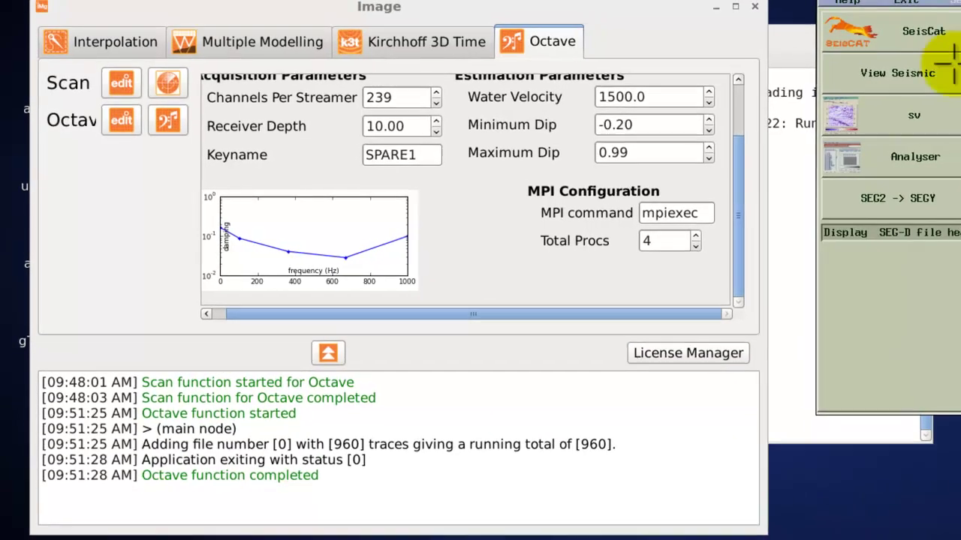
Step: Load job04b_octave_src_deghost4.shots in seisview, showing shot 1051 labelled With Deghost
{"action": "left_click", "coordinate": [874, 75]}
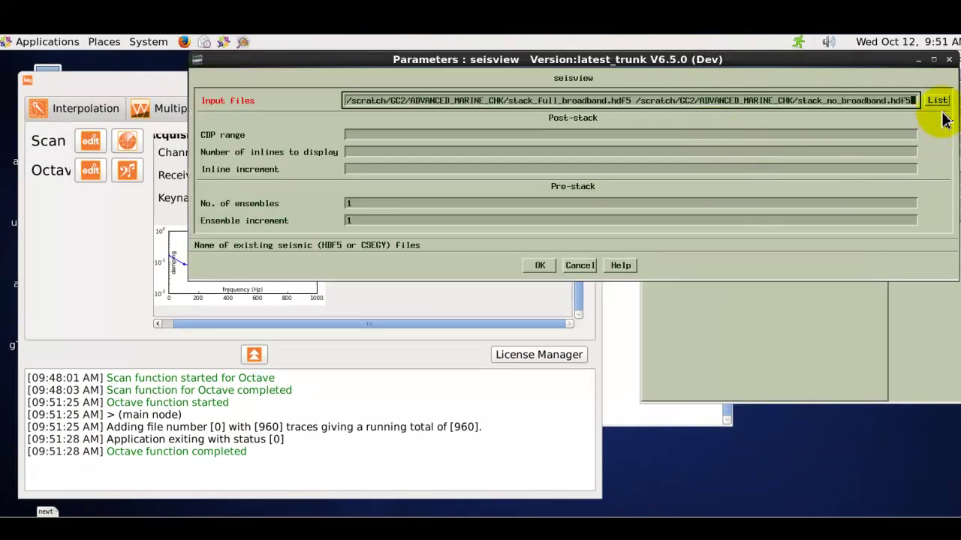
{"action": "left_click", "coordinate": [937, 100]}
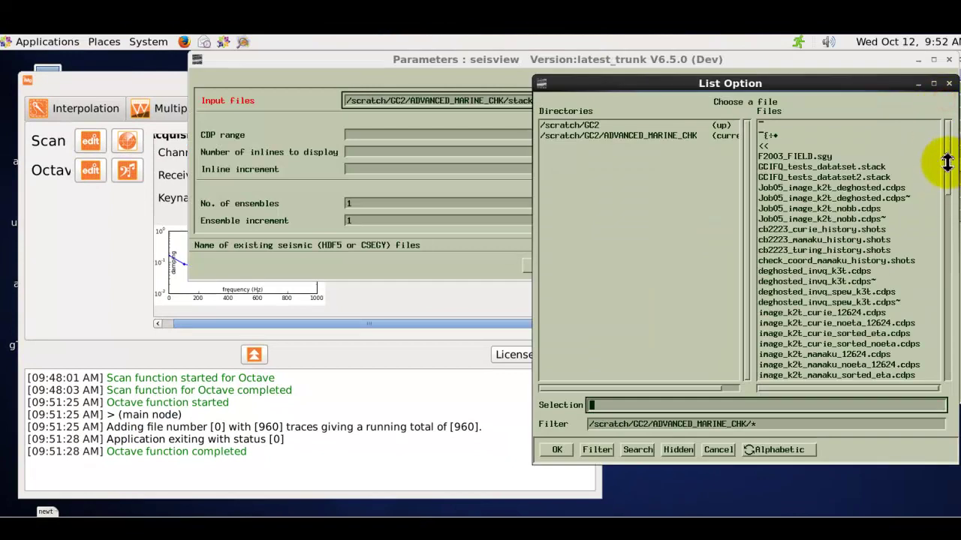
{"action": "left_click_drag", "start_coordinate": [947, 161], "coordinate": [945, 296]}
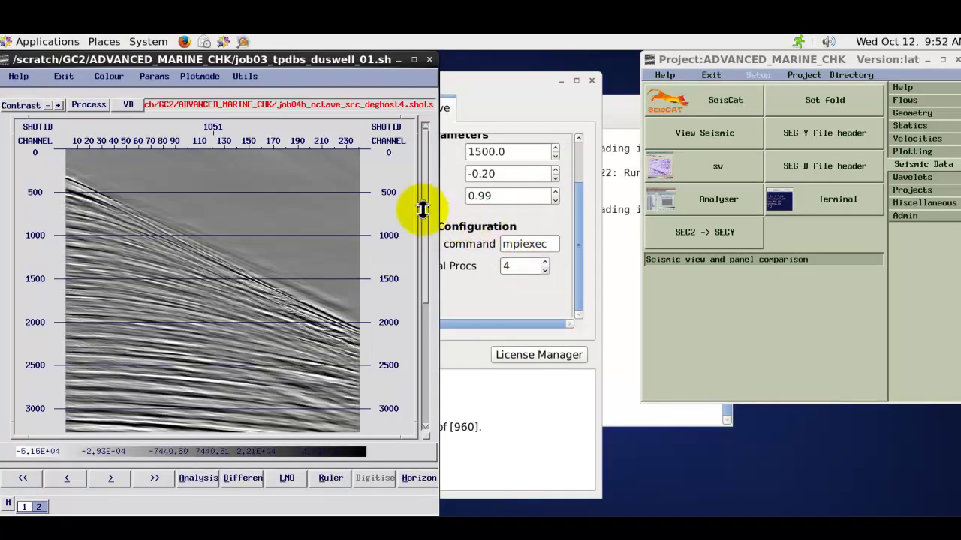
{"action": "left_click_drag", "start_coordinate": [423, 209], "coordinate": [425, 212]}
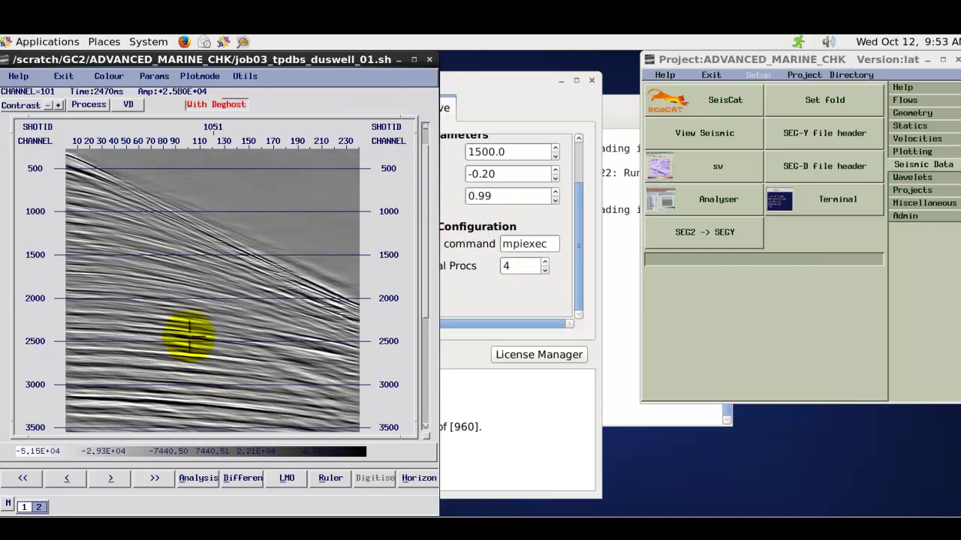
{"action": "left_click", "coordinate": [197, 478]}
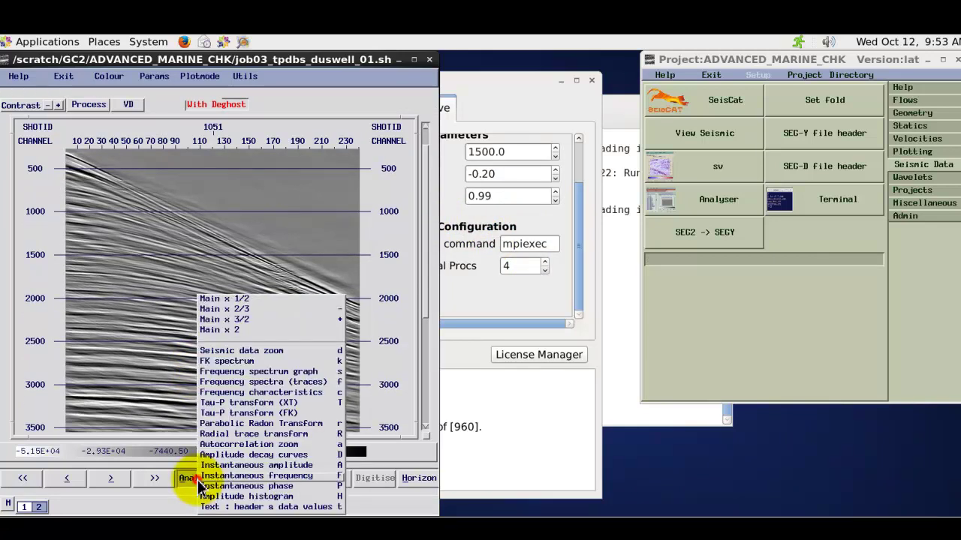
Step: Overlay the No DEGHOST and With Deghost amplitude spectra in a frequency spectrum graph
{"action": "left_click", "coordinate": [271, 372]}
{"action": "left_click", "coordinate": [203, 327]}
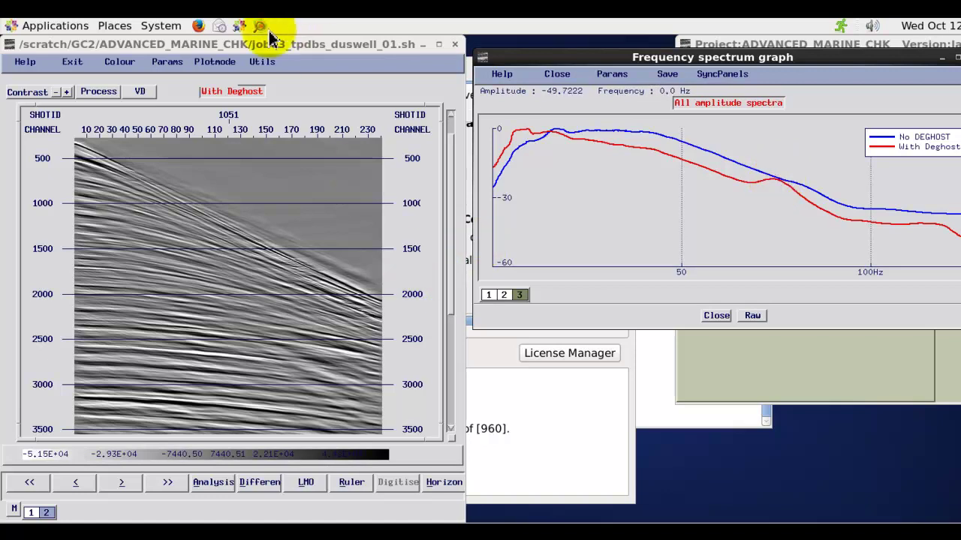
{"action": "left_click", "coordinate": [55, 27]}
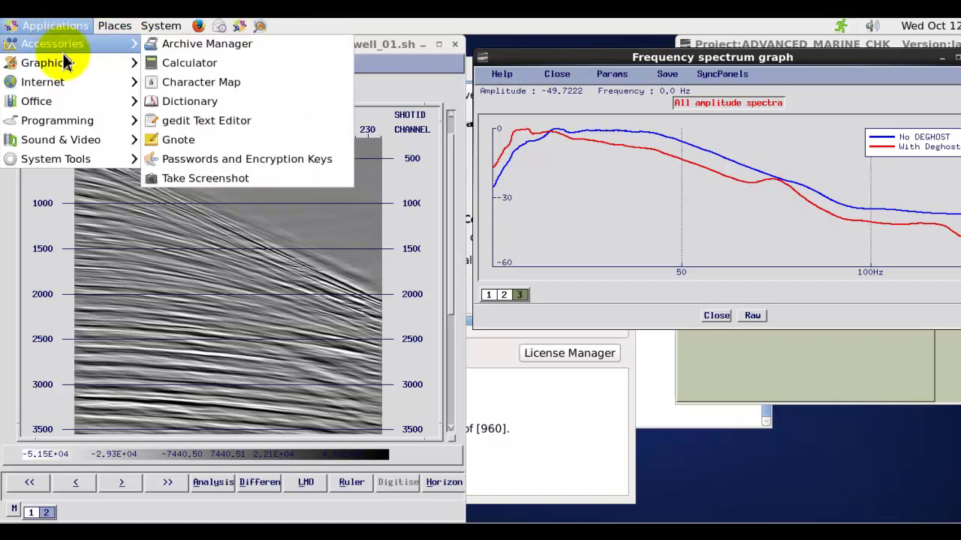
{"action": "mouse_move", "coordinate": [65, 43]}
{"action": "mouse_move", "coordinate": [66, 84]}
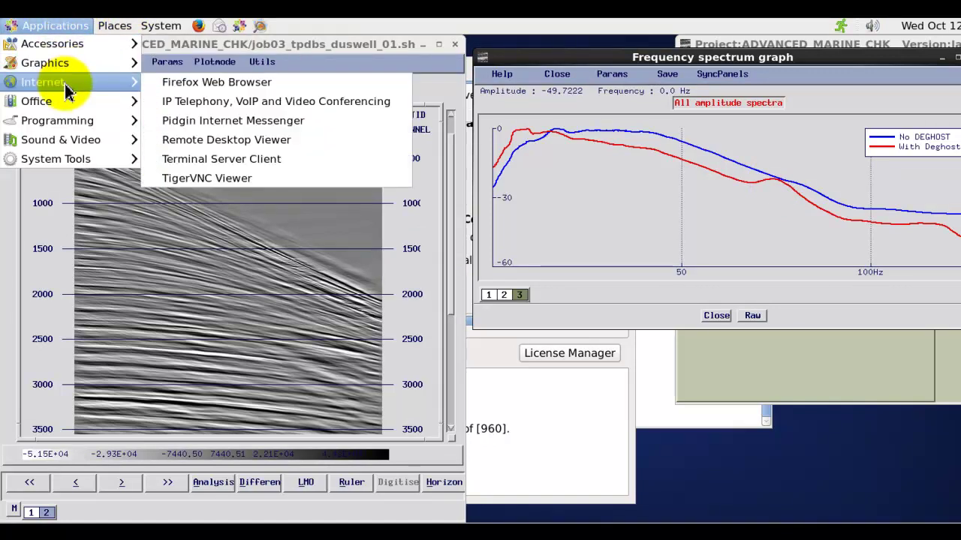
{"action": "left_click", "coordinate": [188, 86]}
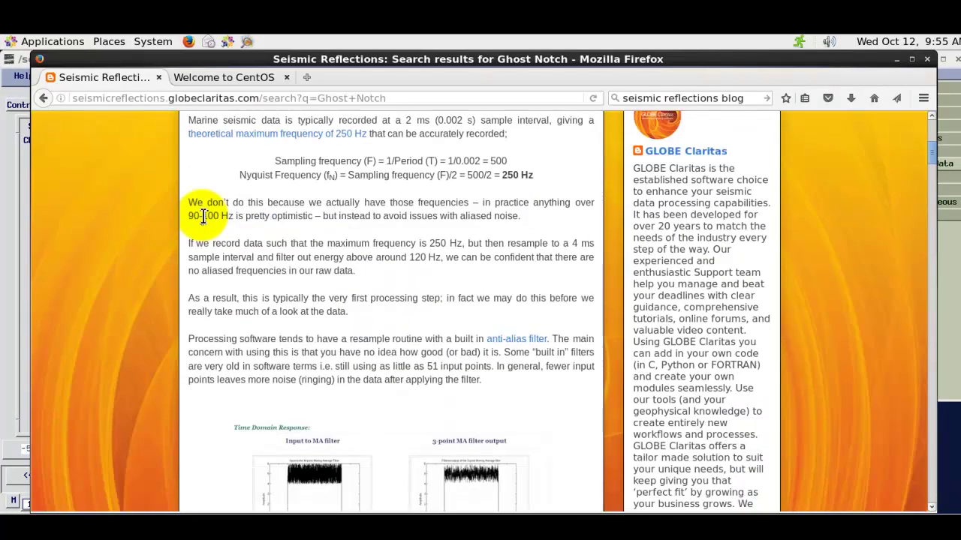
{"action": "scroll", "coordinate": [204, 217], "scroll_direction": "down", "scroll_amount": 5}
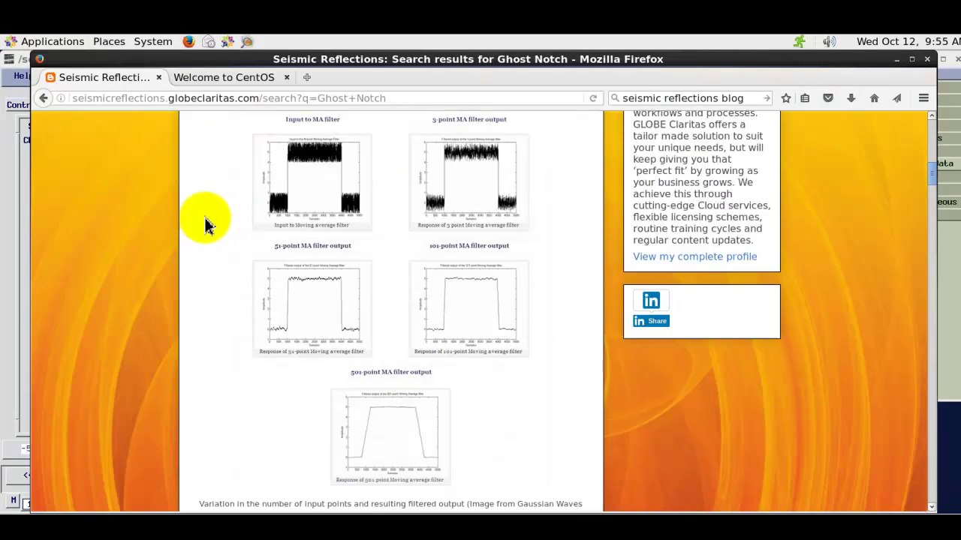
{"action": "scroll", "coordinate": [205, 217], "scroll_direction": "down", "scroll_amount": 10}
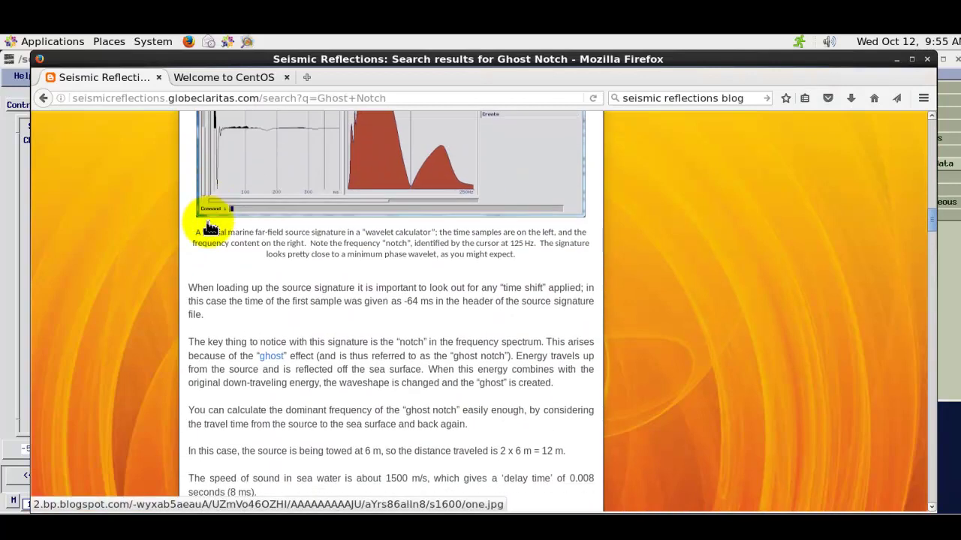
{"action": "scroll", "coordinate": [210, 221], "scroll_direction": "down", "scroll_amount": 5}
{"action": "scroll", "coordinate": [209, 214], "scroll_direction": "up", "scroll_amount": 1}
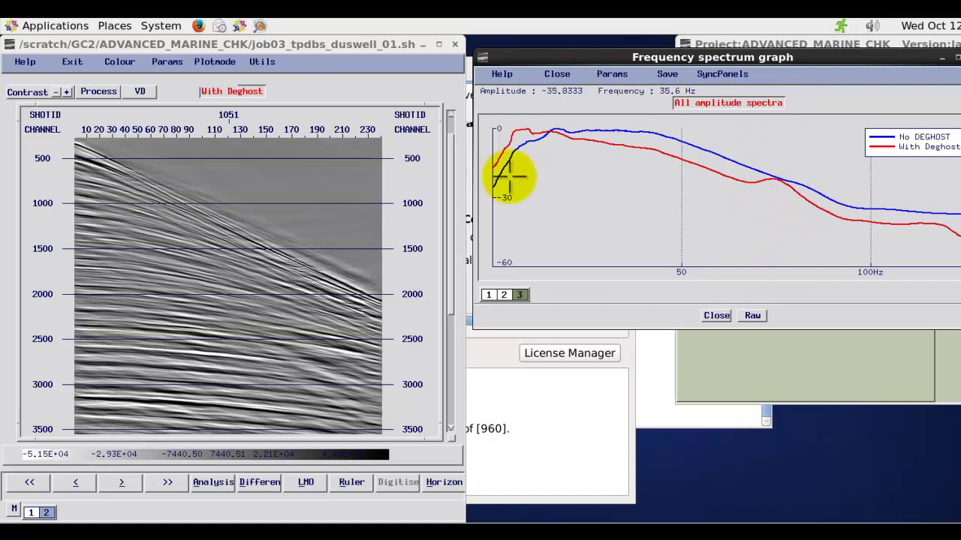
Step: Switch the section to the No DEGHOST shot 1051 while keeping both spectra overlaid
{"action": "left_click", "coordinate": [197, 251]}
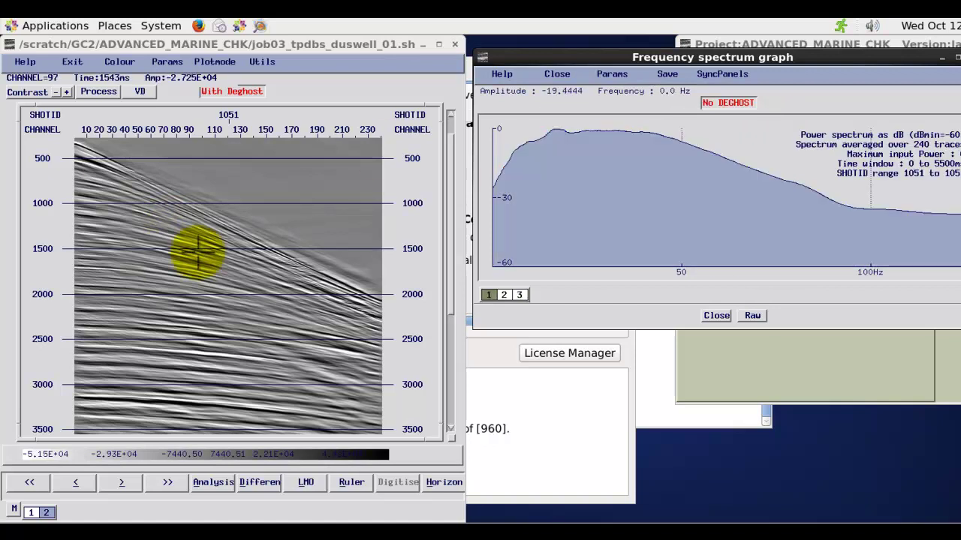
{"action": "left_click", "coordinate": [194, 254]}
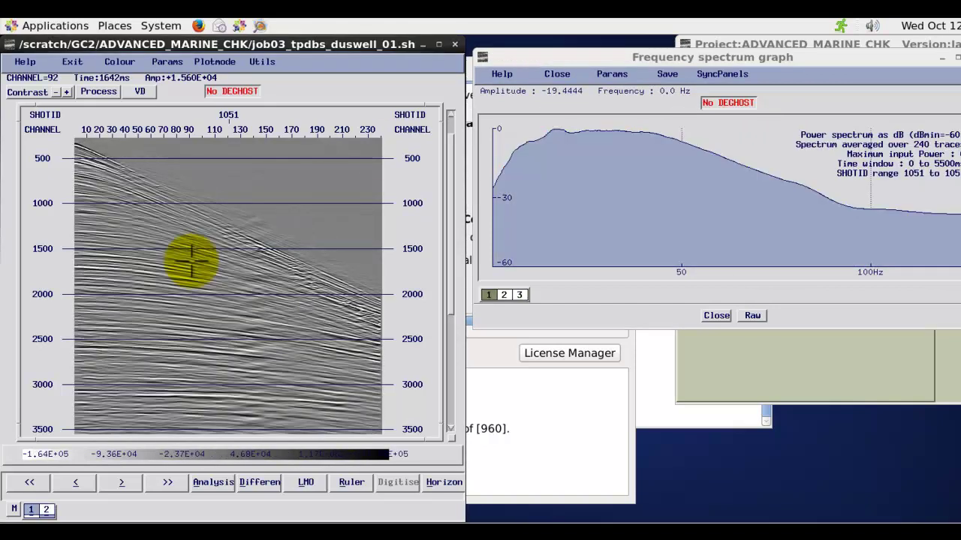
{"action": "left_click", "coordinate": [523, 295]}
{"action": "left_click", "coordinate": [268, 279]}
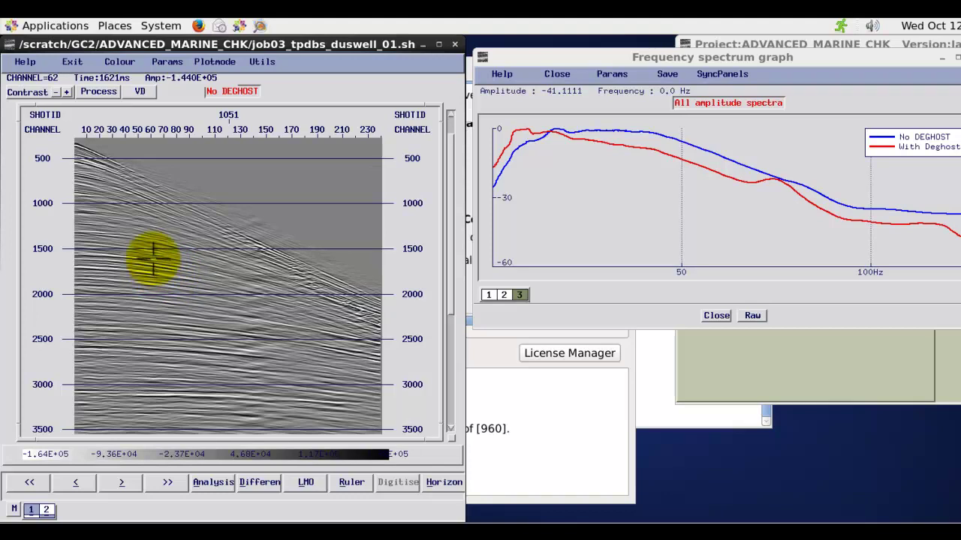
Step: Flip repeatedly between the No DEGHOST and With Deghost shots using keys 1 and 2
{"action": "key", "text": "2"}
{"action": "key", "text": "2"}
{"action": "key", "text": "1"}
{"action": "key", "text": "2"}
{"action": "key", "text": "1"}
{"action": "key", "text": "2"}
{"action": "key", "text": "1"}
{"action": "key", "text": "2"}
{"action": "key", "text": "1"}
{"action": "key", "text": "2"}
{"action": "key", "text": "1"}
{"action": "key", "text": "2"}
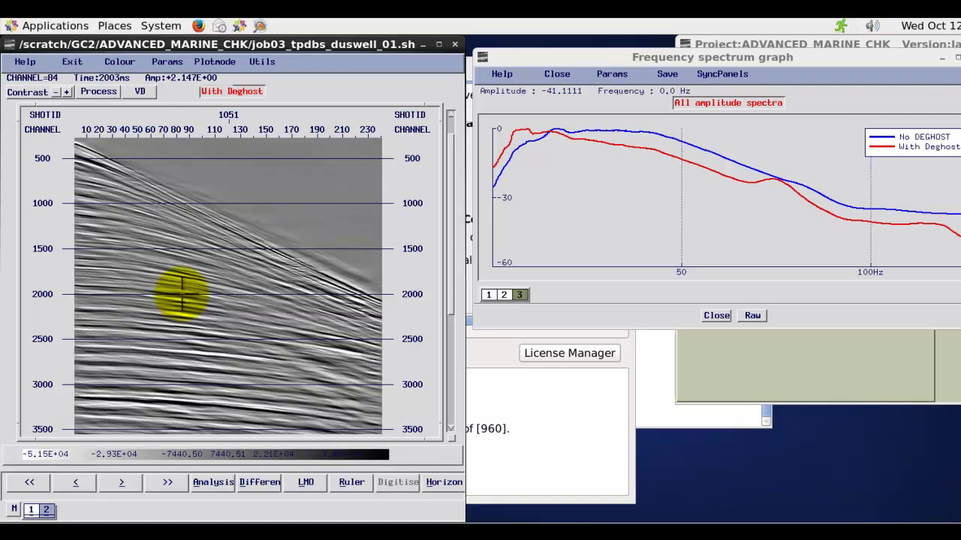
{"action": "key", "text": "1"}
{"action": "key", "text": "2"}
{"action": "key", "text": "1"}
{"action": "key", "text": "2"}
{"action": "key", "text": "1"}
{"action": "key", "text": "2"}
{"action": "key", "text": "1"}
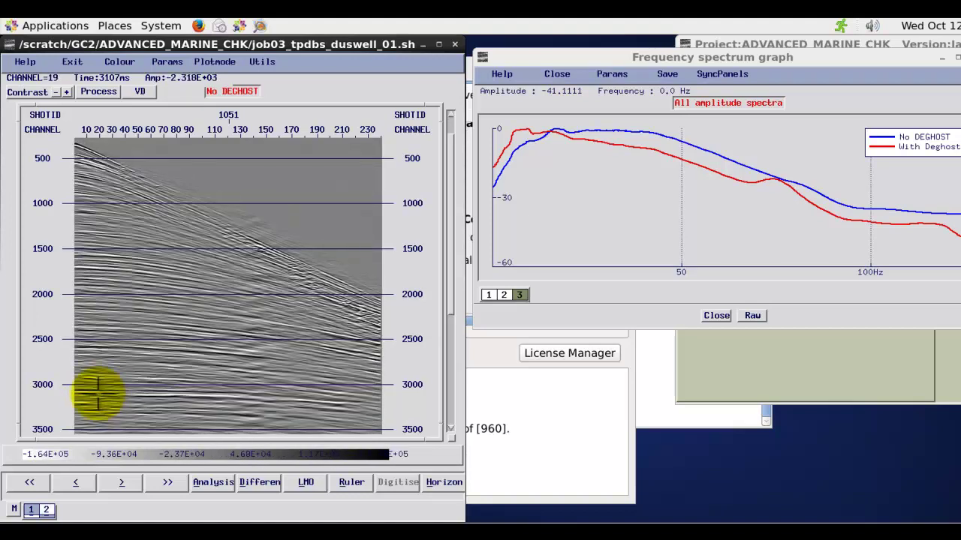
Step: Show the With Deghost shot via the panel tabs, then close seisview and its spectrum graph
{"action": "left_click", "coordinate": [180, 386]}
{"action": "left_click", "coordinate": [154, 398]}
{"action": "left_click", "coordinate": [145, 399]}
{"action": "left_click", "coordinate": [135, 402]}
{"action": "left_click", "coordinate": [111, 405]}
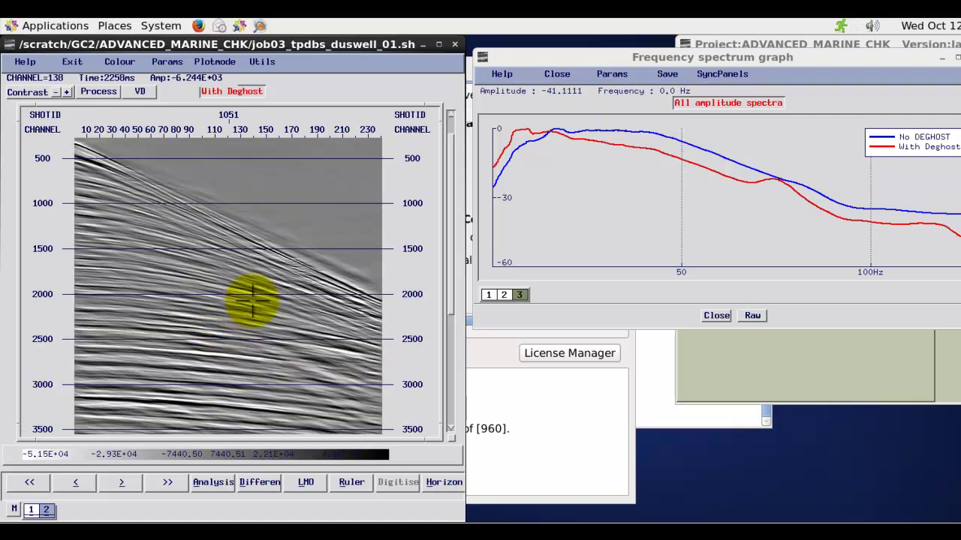
{"action": "left_click", "coordinate": [71, 61]}
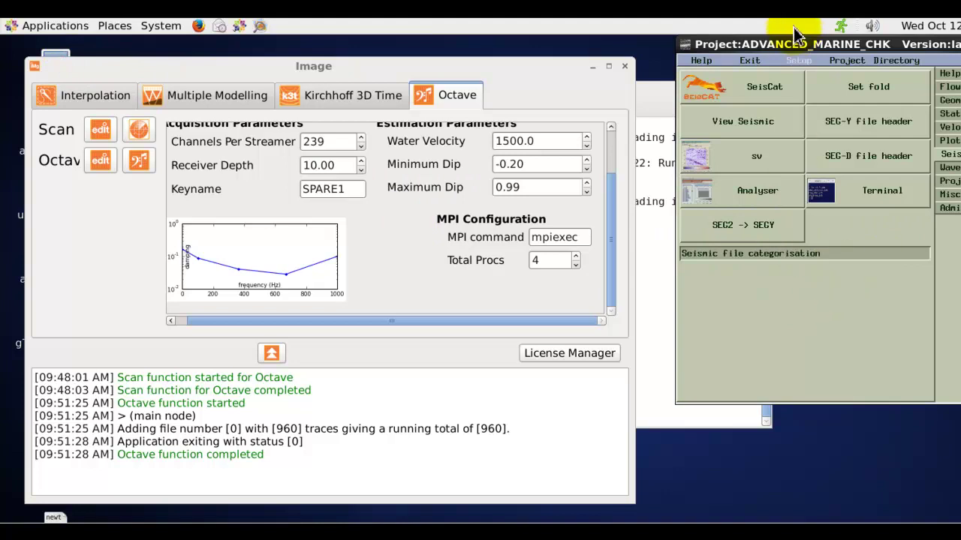
Step: Load stack_full_broadband.hdf5 and stack_no_broadband.hdf5 together in seisview
{"action": "left_click", "coordinate": [753, 121]}
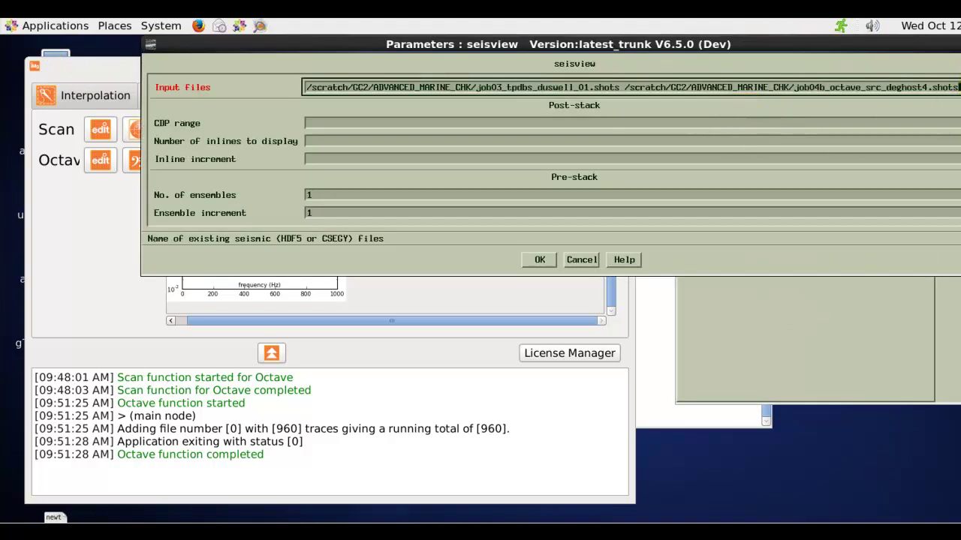
{"action": "left_click", "coordinate": [955, 87]}
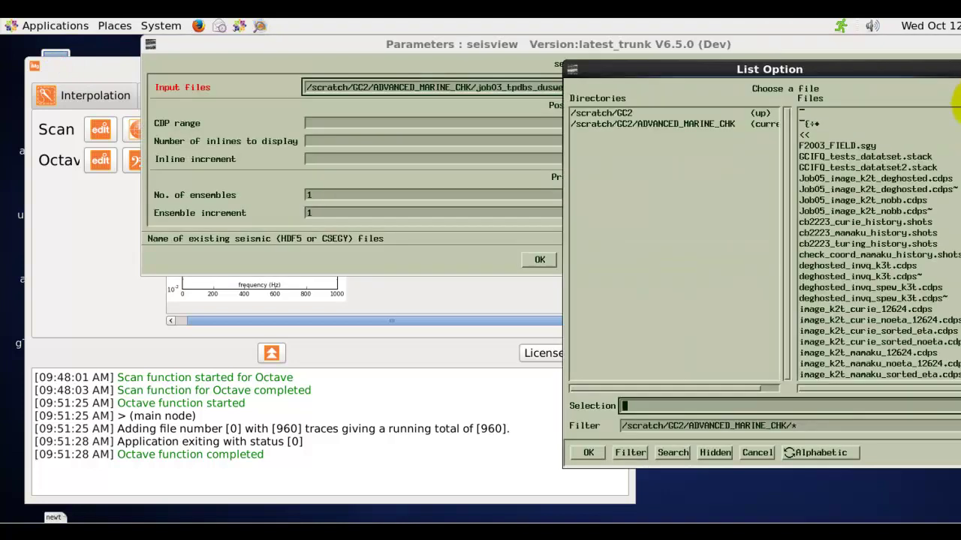
{"action": "left_click", "coordinate": [805, 450]}
{"action": "left_click", "coordinate": [812, 477]}
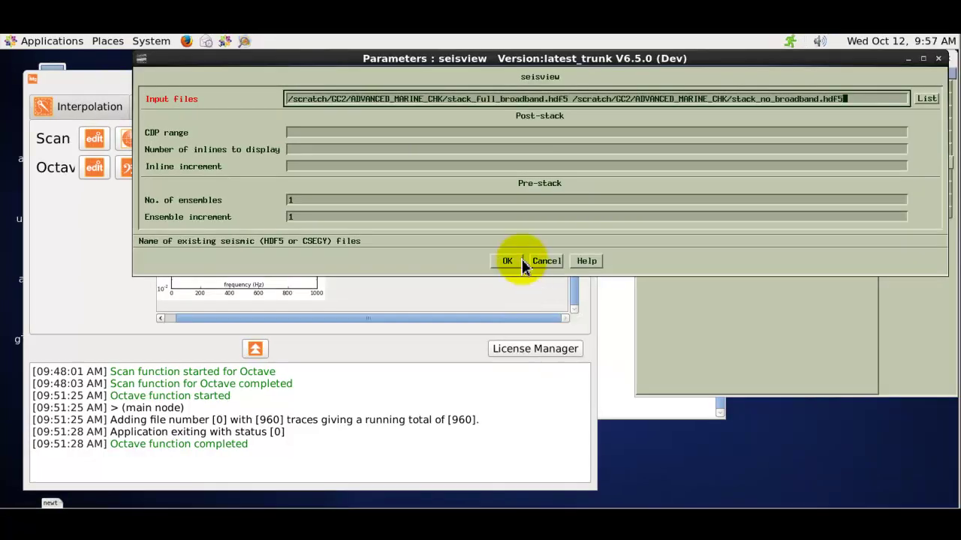
{"action": "left_click", "coordinate": [540, 260]}
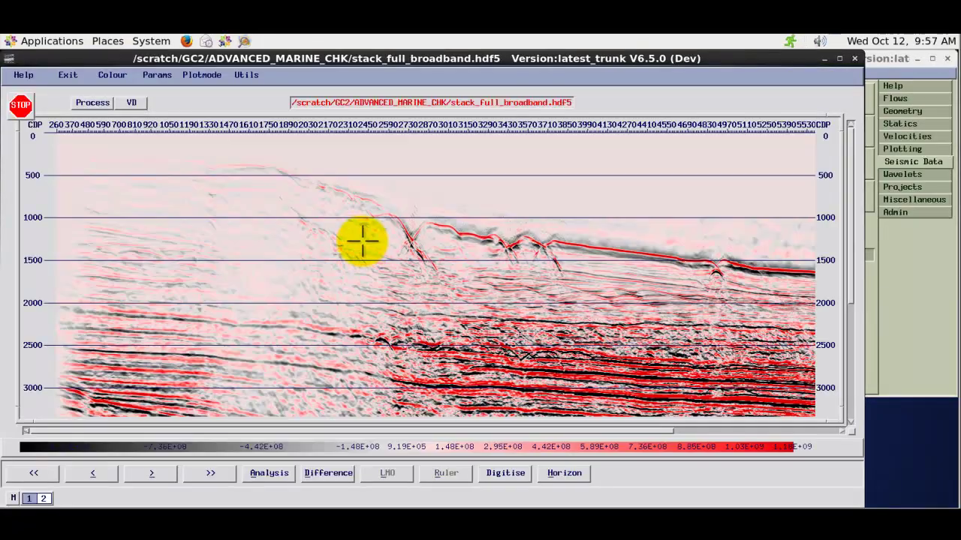
{"action": "left_click_drag", "start_coordinate": [279, 428], "coordinate": [456, 428]}
{"action": "left_click_drag", "start_coordinate": [848, 218], "coordinate": [848, 227]}
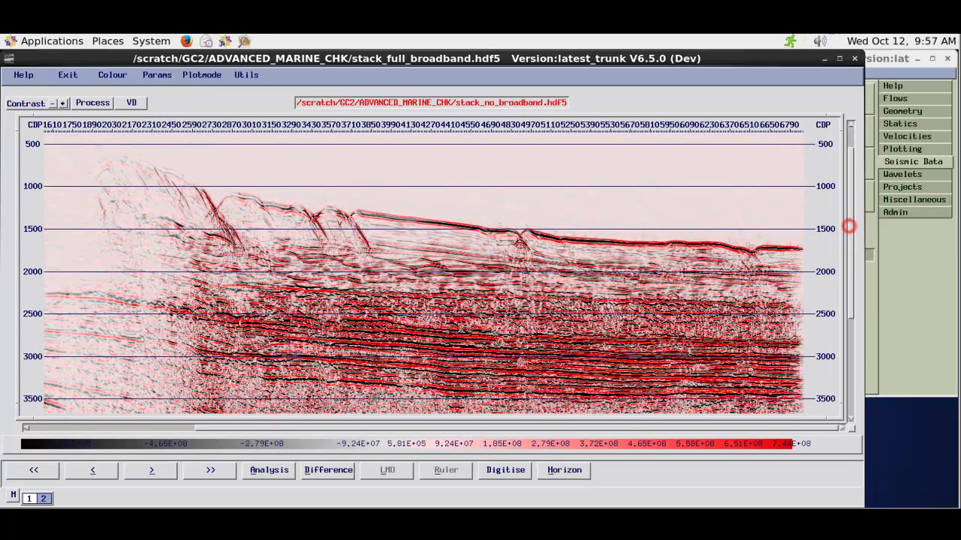
Step: Apply FDFILT BALANCE and compare Broadband versus No Broadband spectra over a deep boxed region
{"action": "left_click", "coordinate": [92, 103]}
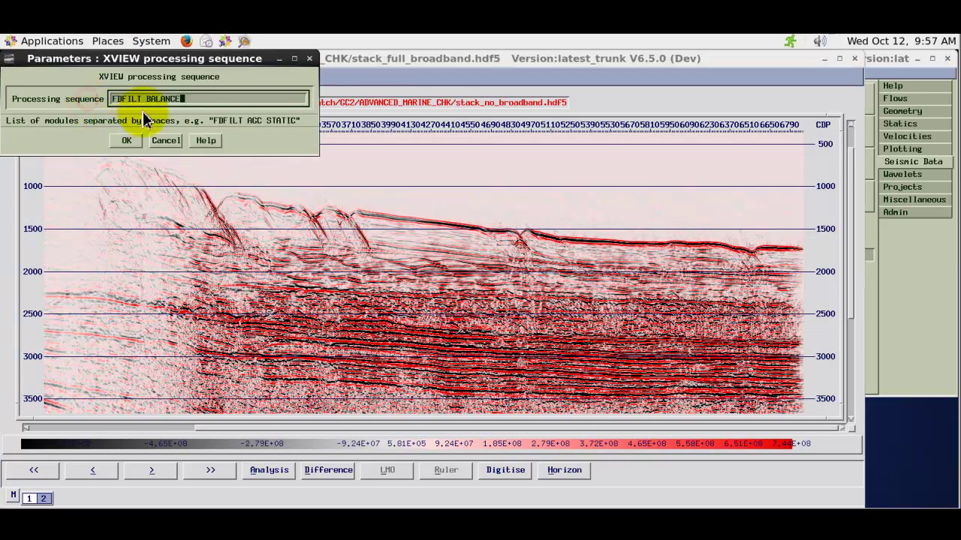
{"action": "left_click", "coordinate": [130, 141]}
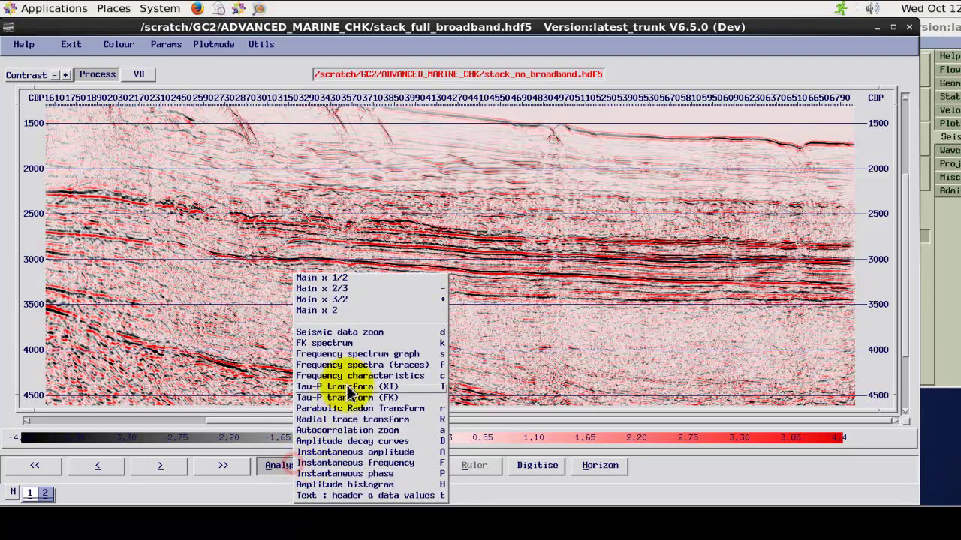
{"action": "left_click", "coordinate": [376, 364]}
{"action": "left_click_drag", "start_coordinate": [368, 160], "coordinate": [660, 322]}
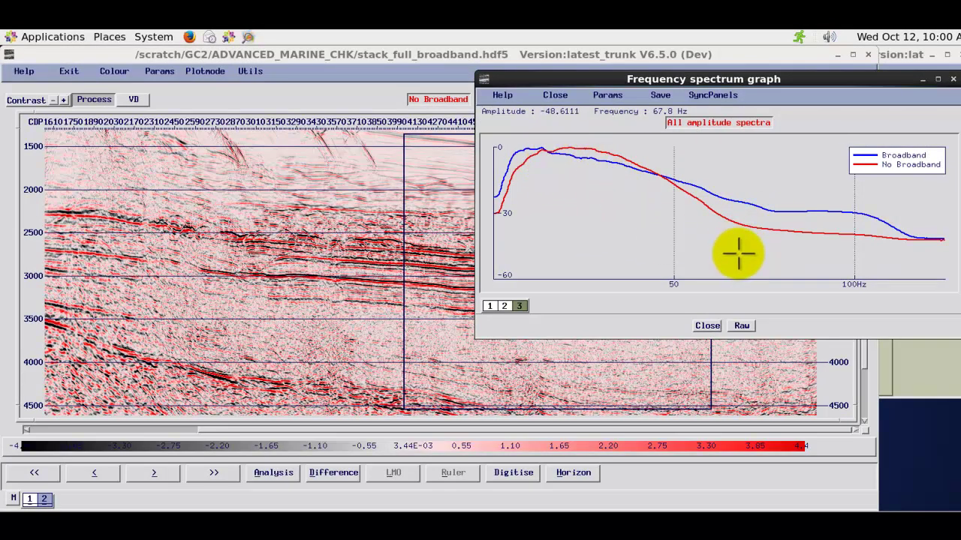
{"action": "left_click", "coordinate": [707, 326]}
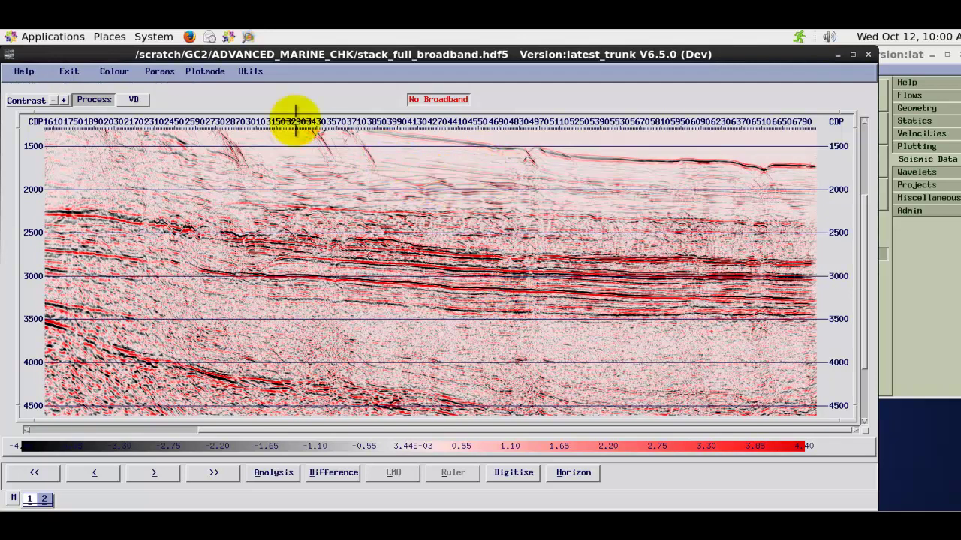
Step: Exit the seisview stack viewer to return to the Octave settings and project window
{"action": "left_click", "coordinate": [69, 70]}
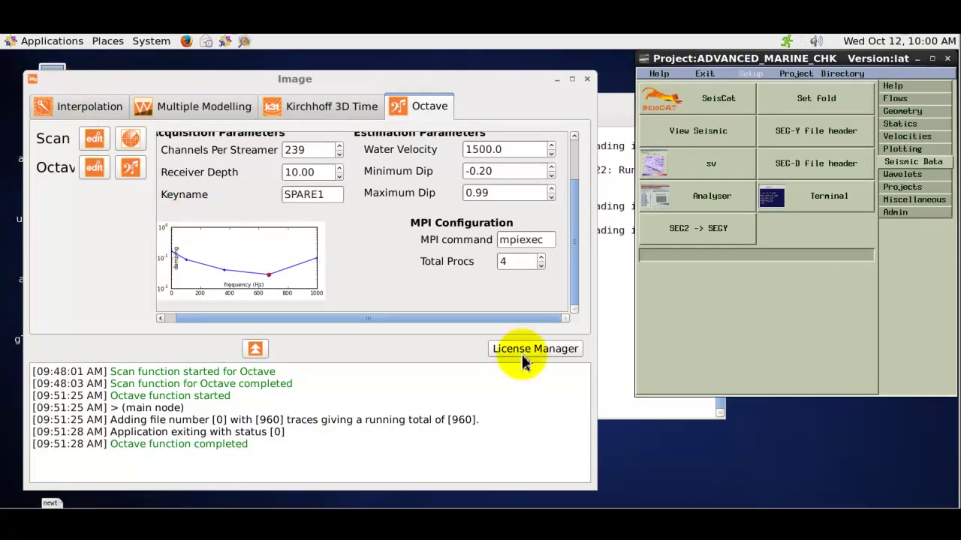
Step: Load octave.job from the Job Files list into the Seismic Job Editor and reposition the editor
{"action": "left_click", "coordinate": [895, 96]}
{"action": "left_click", "coordinate": [706, 97]}
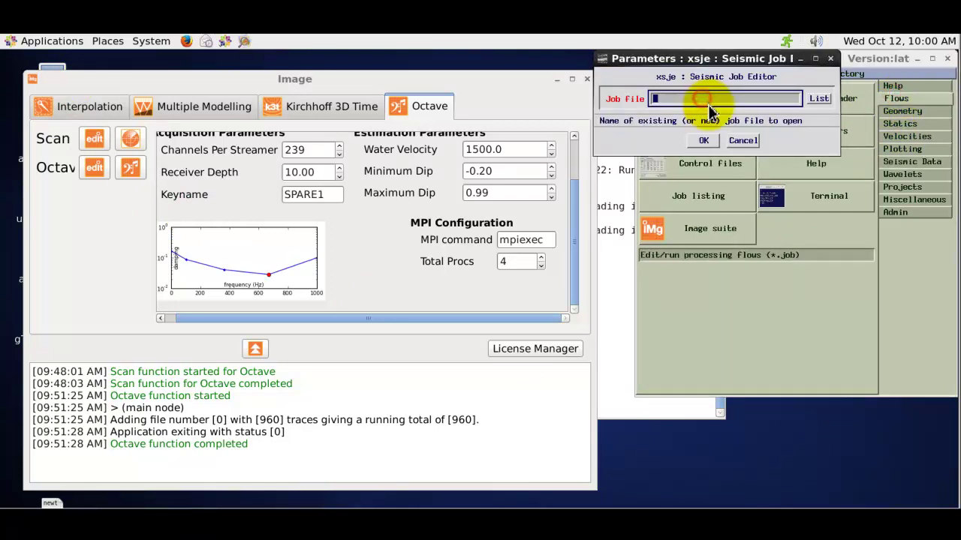
{"action": "left_click", "coordinate": [819, 98]}
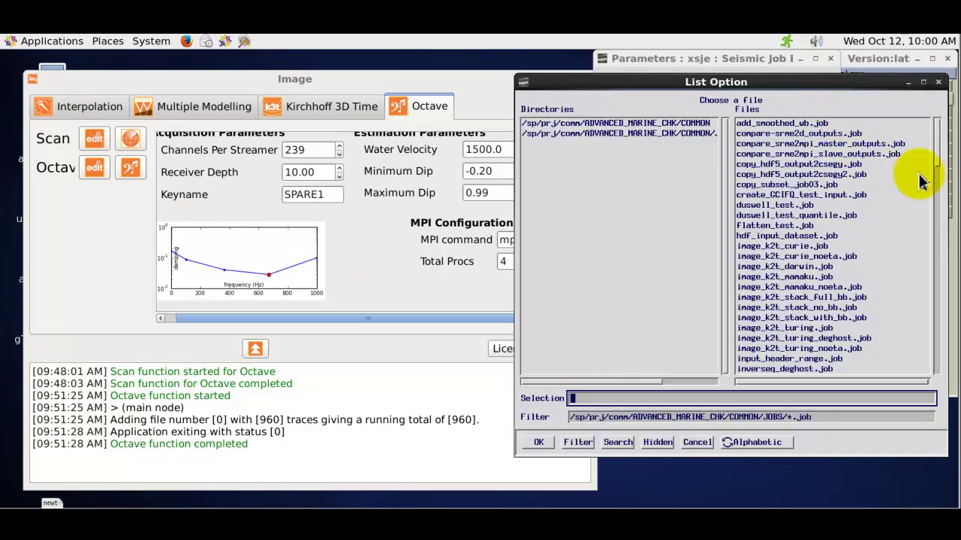
{"action": "left_click", "coordinate": [937, 183]}
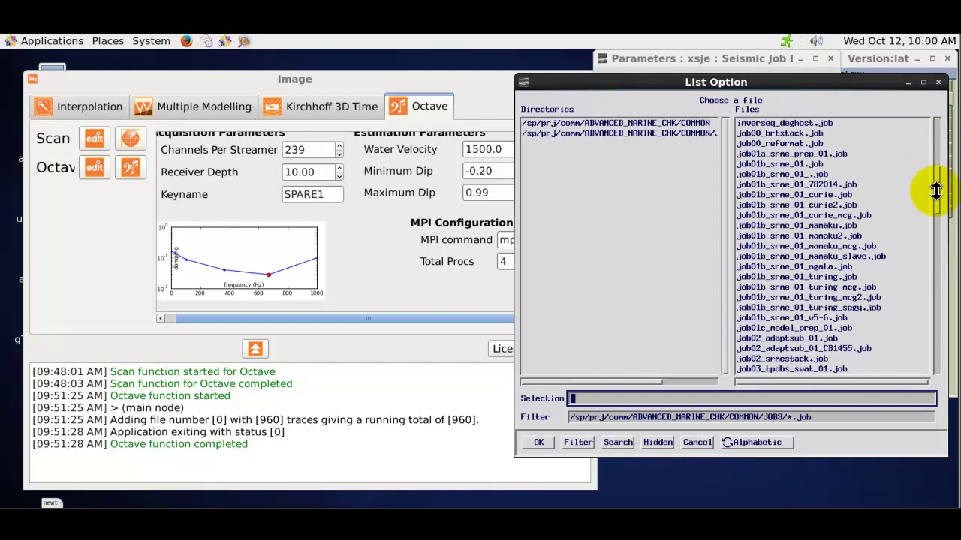
{"action": "left_click_drag", "start_coordinate": [937, 191], "coordinate": [937, 240]}
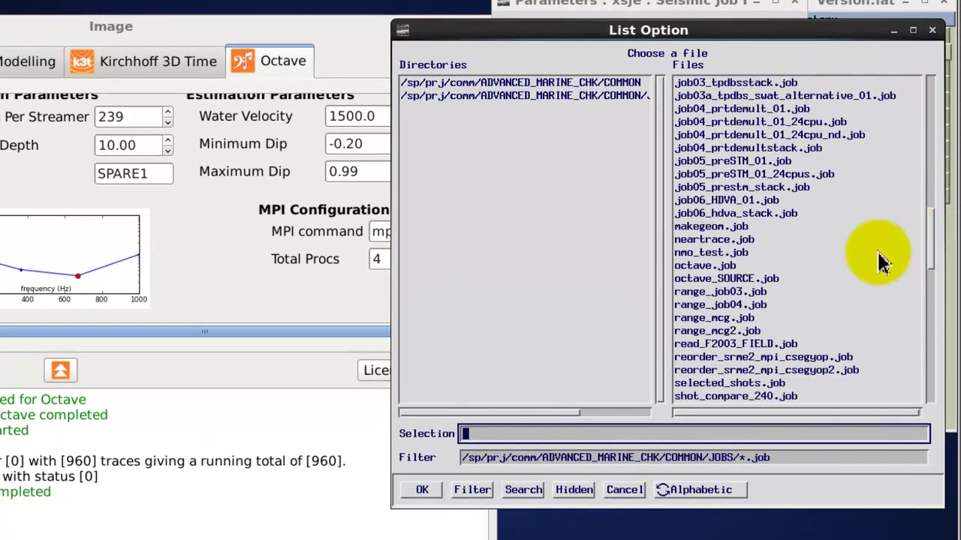
{"action": "double_click", "coordinate": [721, 266]}
{"action": "left_click", "coordinate": [639, 133]}
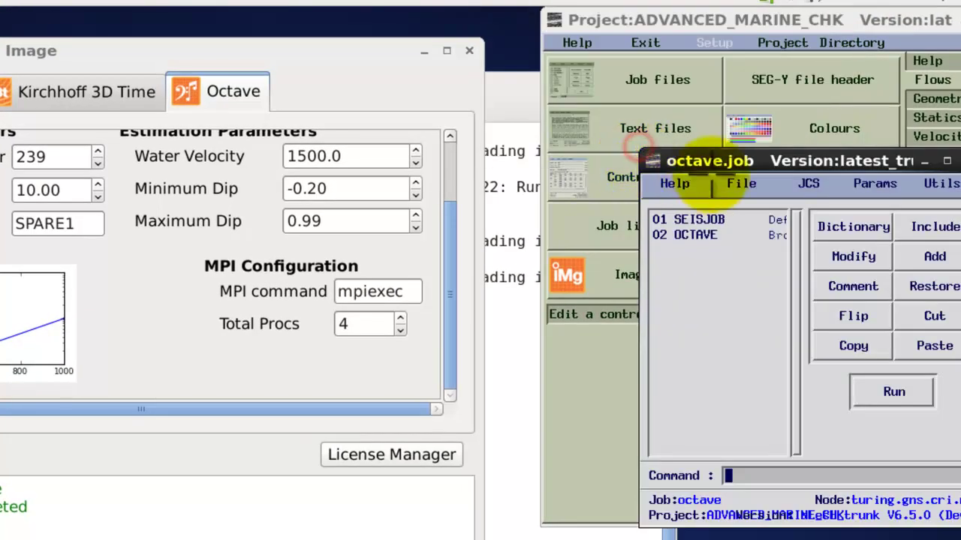
{"action": "left_click_drag", "start_coordinate": [728, 160], "coordinate": [555, 57]}
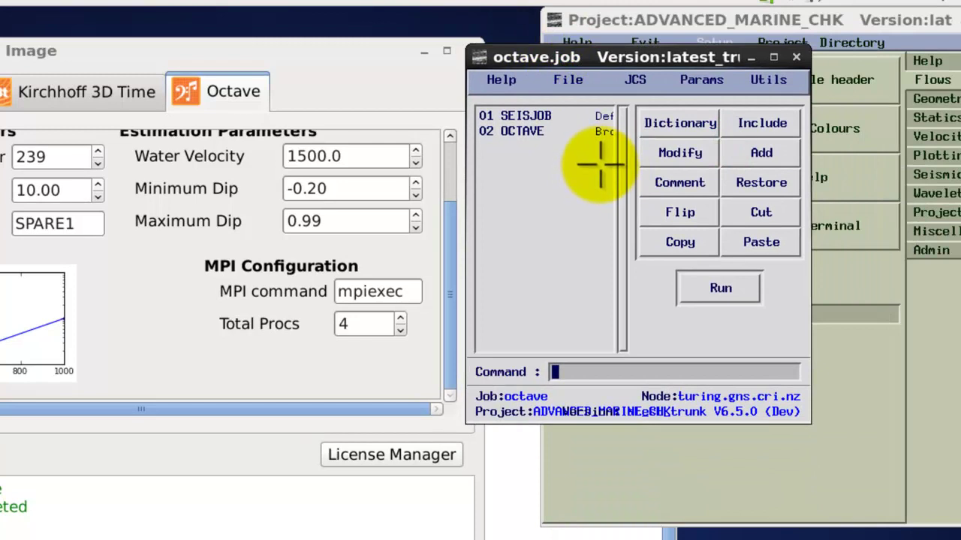
{"action": "left_click", "coordinate": [542, 132]}
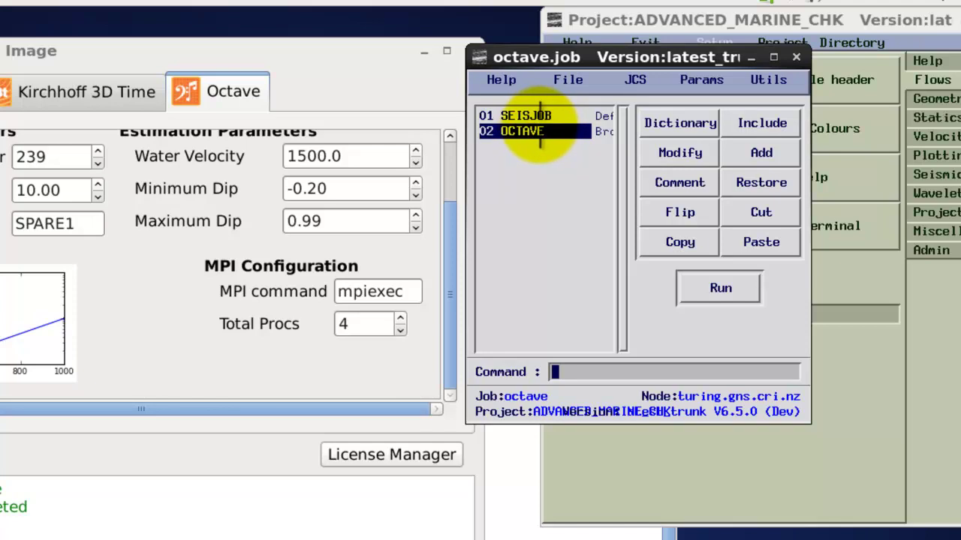
{"action": "double_click", "coordinate": [540, 131]}
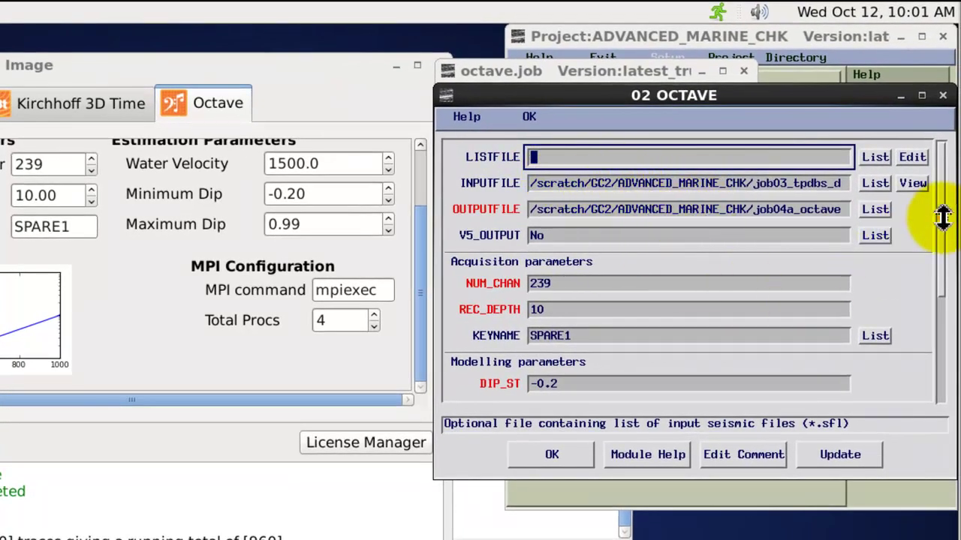
{"action": "left_click_drag", "start_coordinate": [939, 217], "coordinate": [890, 400]}
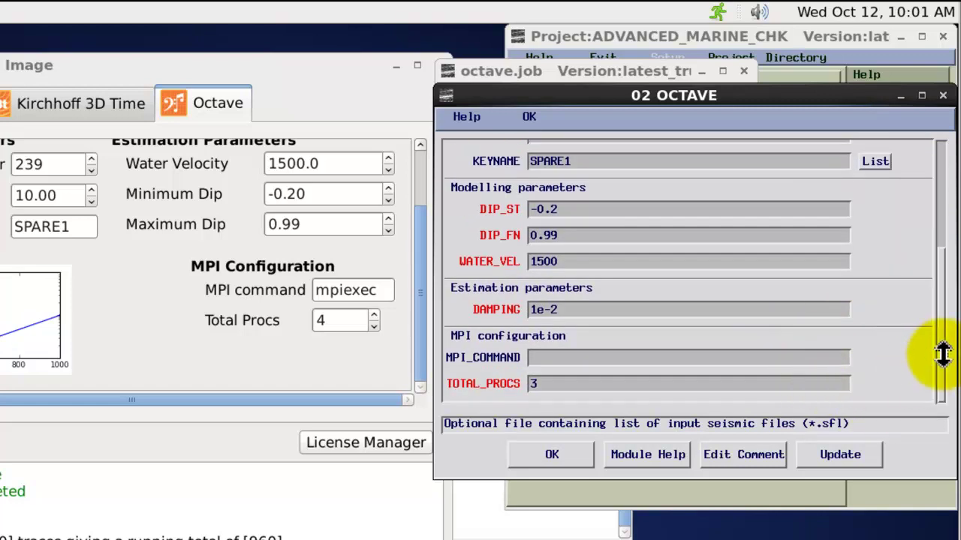
{"action": "left_click", "coordinate": [612, 309]}
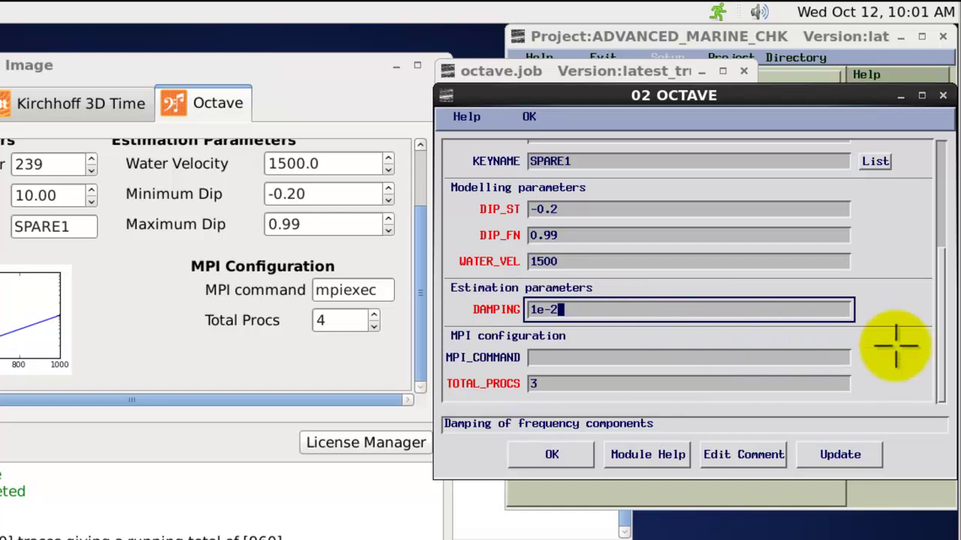
{"action": "left_click_drag", "start_coordinate": [939, 371], "coordinate": [919, 286]}
{"action": "left_click", "coordinate": [548, 454]}
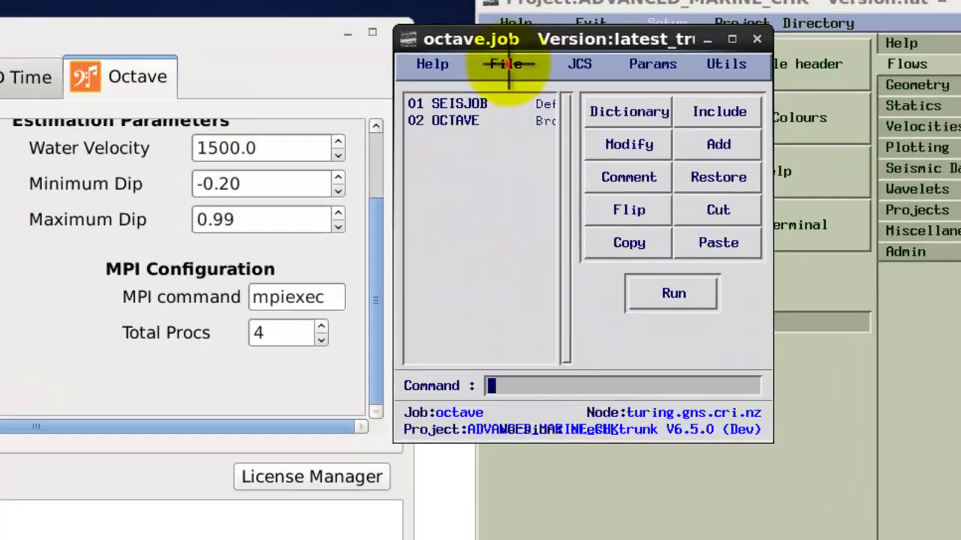
Step: Save the octave.job flow and close its editor with Save & Exit
{"action": "left_click", "coordinate": [530, 92]}
{"action": "left_click", "coordinate": [529, 56]}
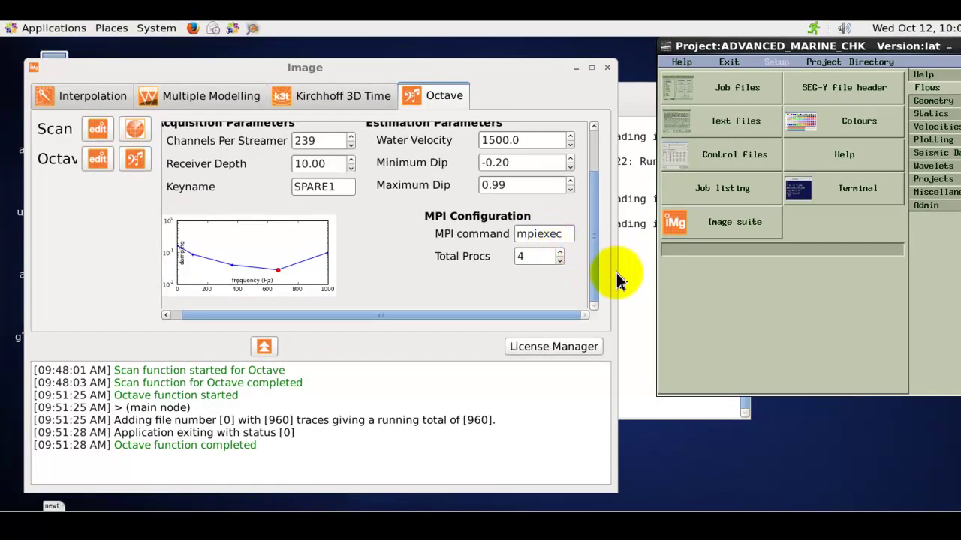